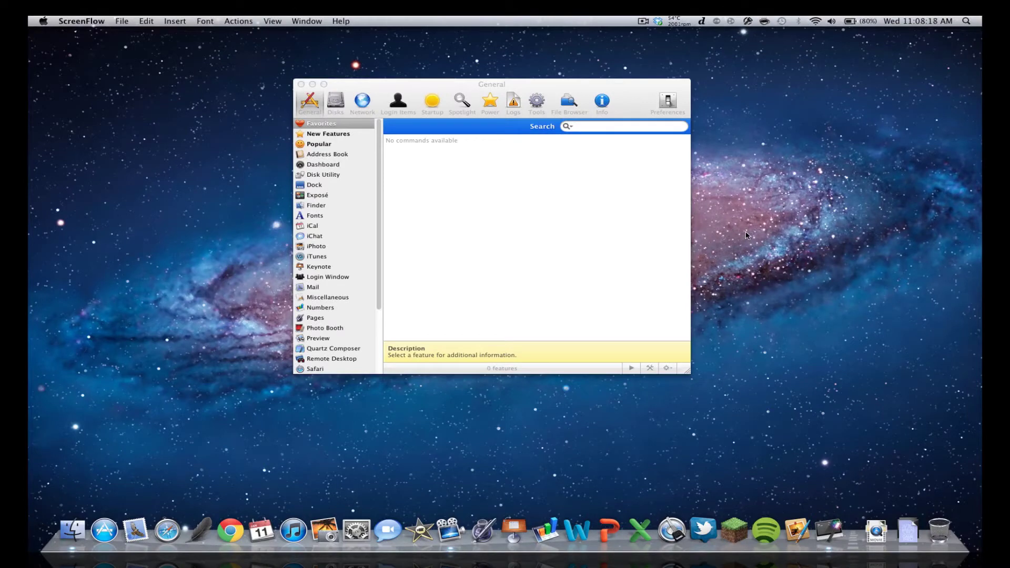
Bring the MacPilot window to the front on its General section.
{"action": "left_click", "coordinate": [500, 90]}
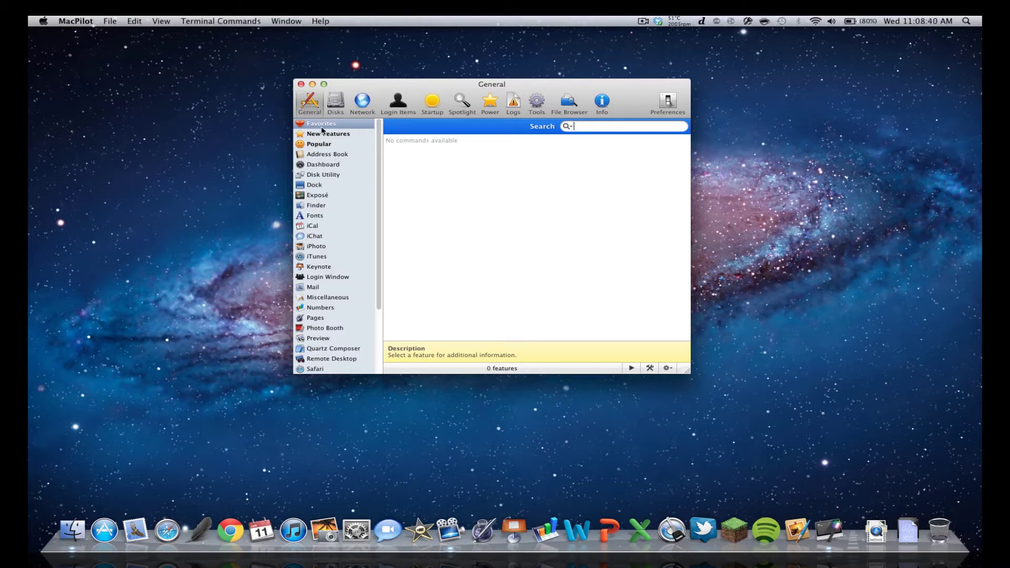
Show the 28 Popular tweaks in a larger window, toggling 'Use a 2D traditional Dock design' on and off.
{"action": "left_click", "coordinate": [319, 143]}
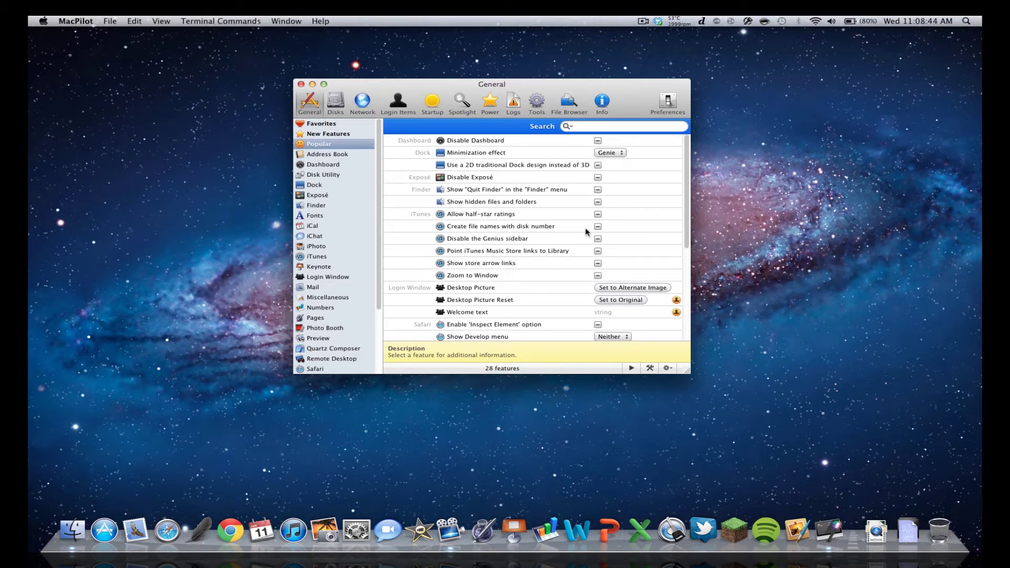
{"action": "left_click_drag", "start_coordinate": [687, 371], "coordinate": [776, 422]}
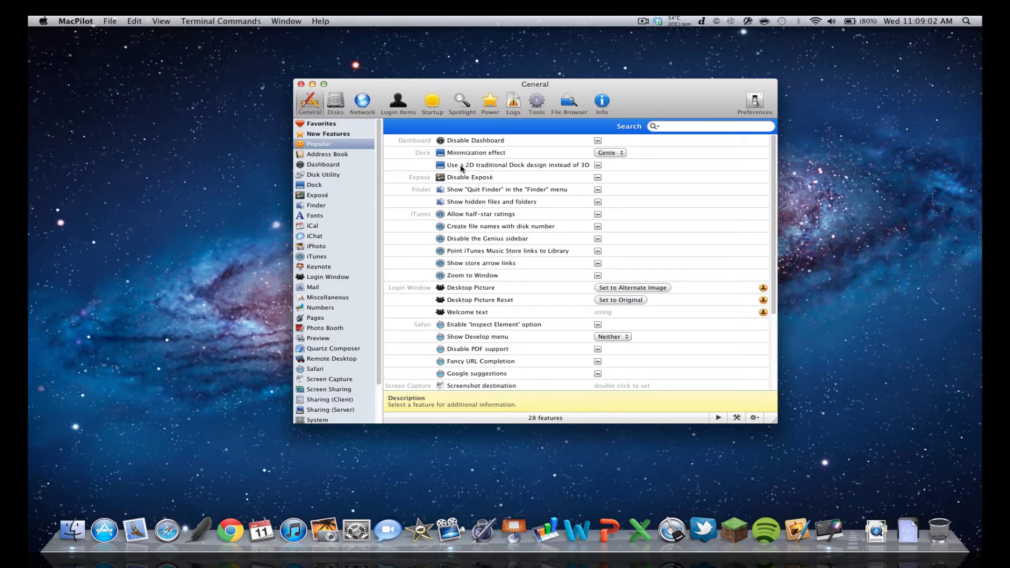
{"action": "left_click", "coordinate": [598, 166]}
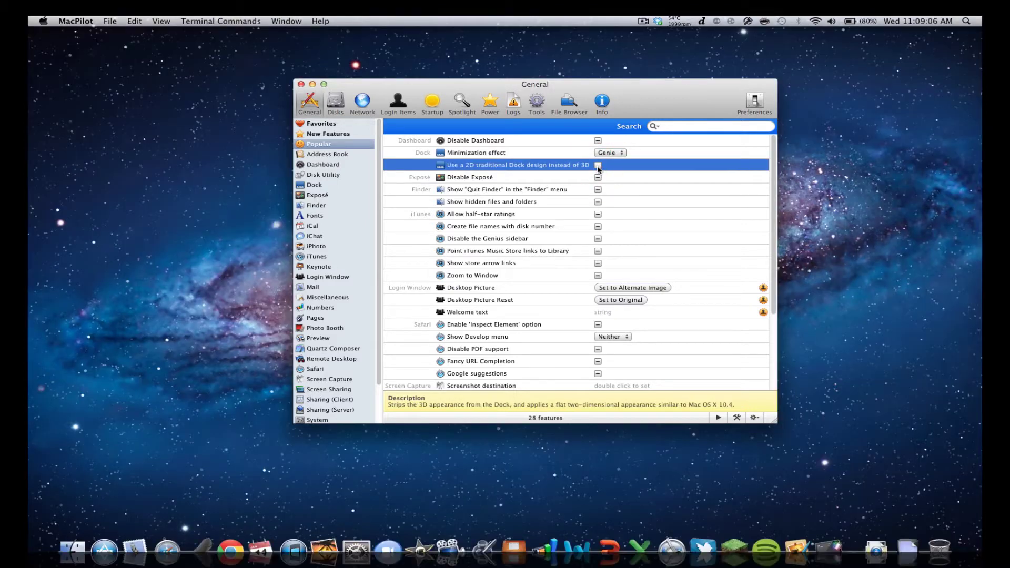
{"action": "left_click", "coordinate": [598, 166]}
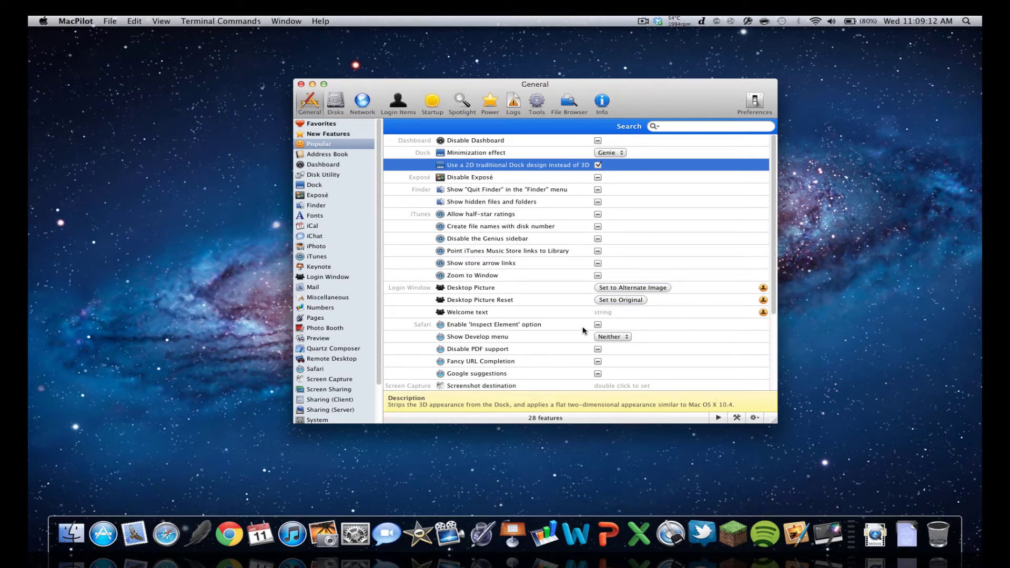
{"action": "left_click", "coordinate": [598, 165]}
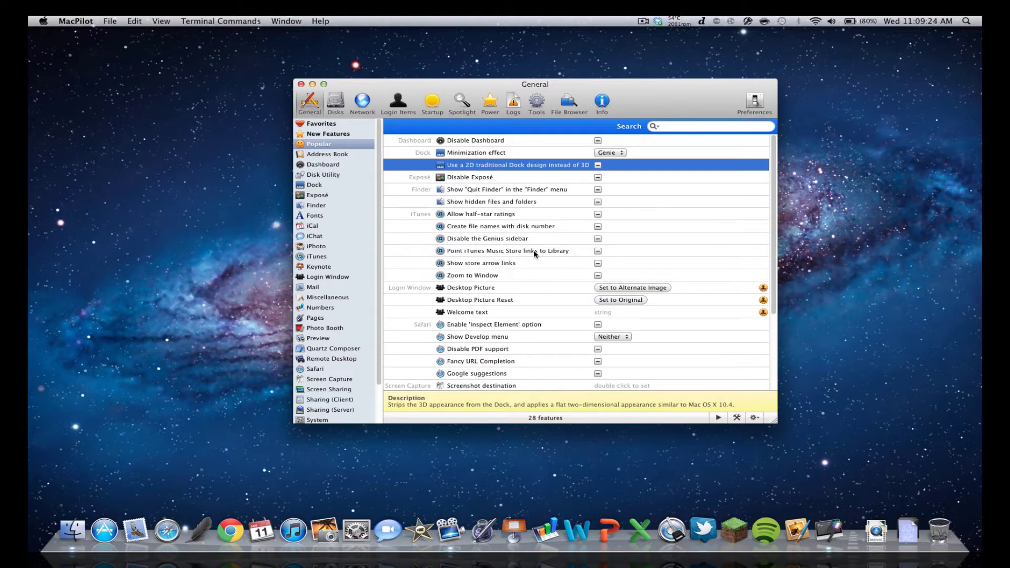
{"action": "scroll", "coordinate": [347, 238], "scroll_direction": "down", "scroll_amount": 2}
{"action": "scroll", "coordinate": [348, 238], "scroll_direction": "up", "scroll_amount": 2}
{"action": "scroll", "coordinate": [551, 218], "scroll_direction": "down", "scroll_amount": 5}
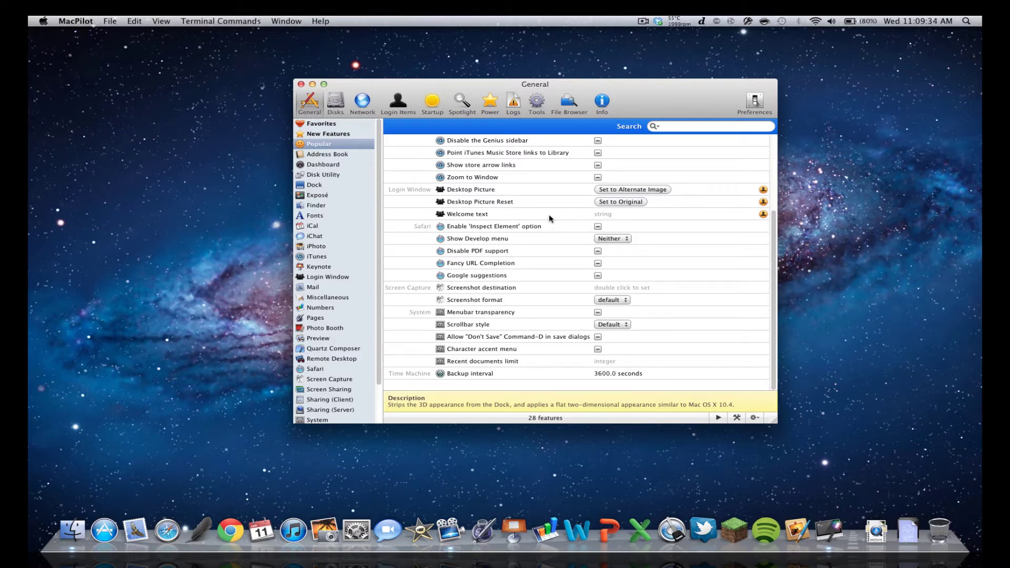
{"action": "scroll", "coordinate": [551, 215], "scroll_direction": "up", "scroll_amount": 5}
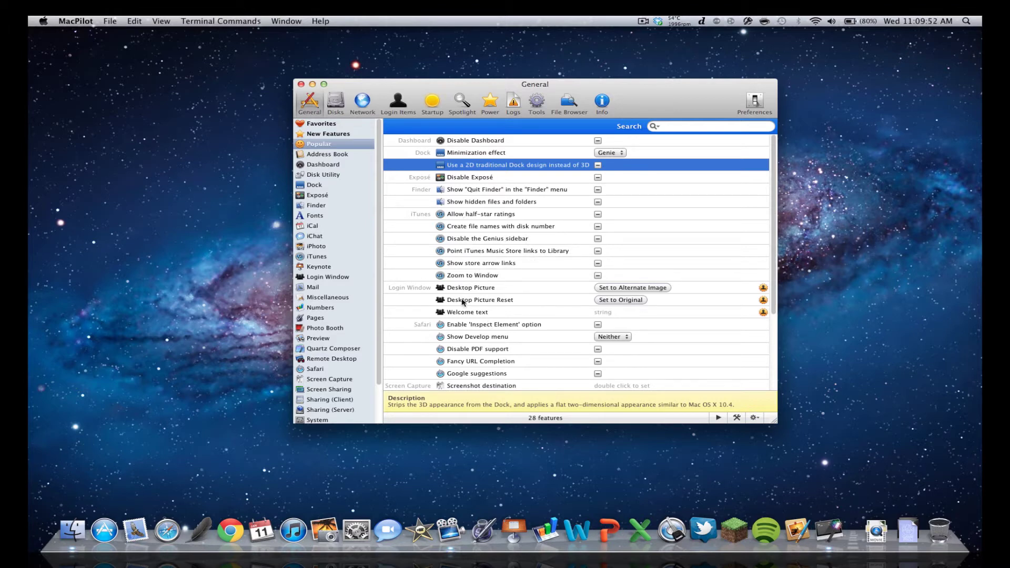
{"action": "scroll", "coordinate": [487, 347], "scroll_direction": "down", "scroll_amount": 2}
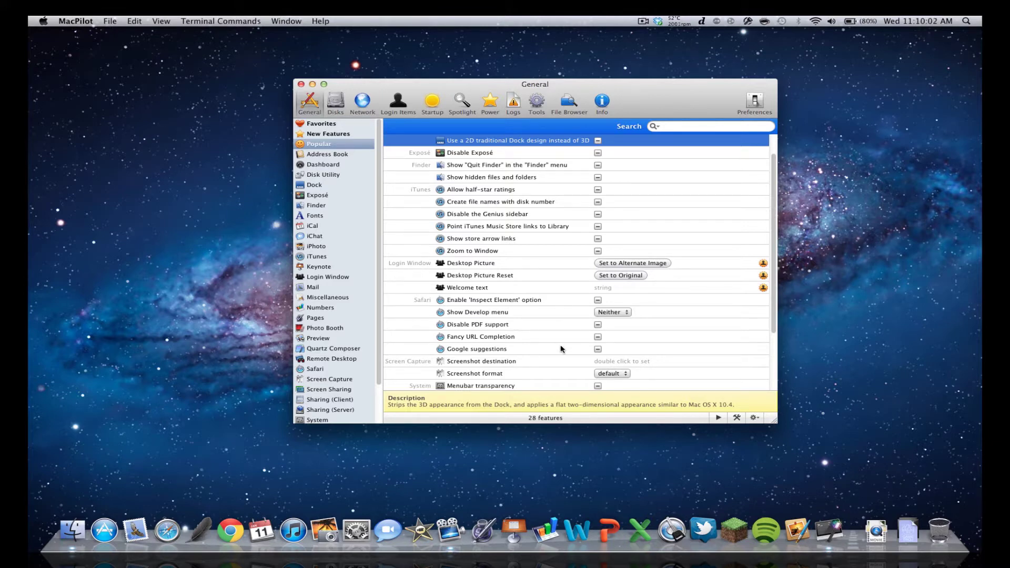
{"action": "scroll", "coordinate": [561, 346], "scroll_direction": "down", "scroll_amount": 3}
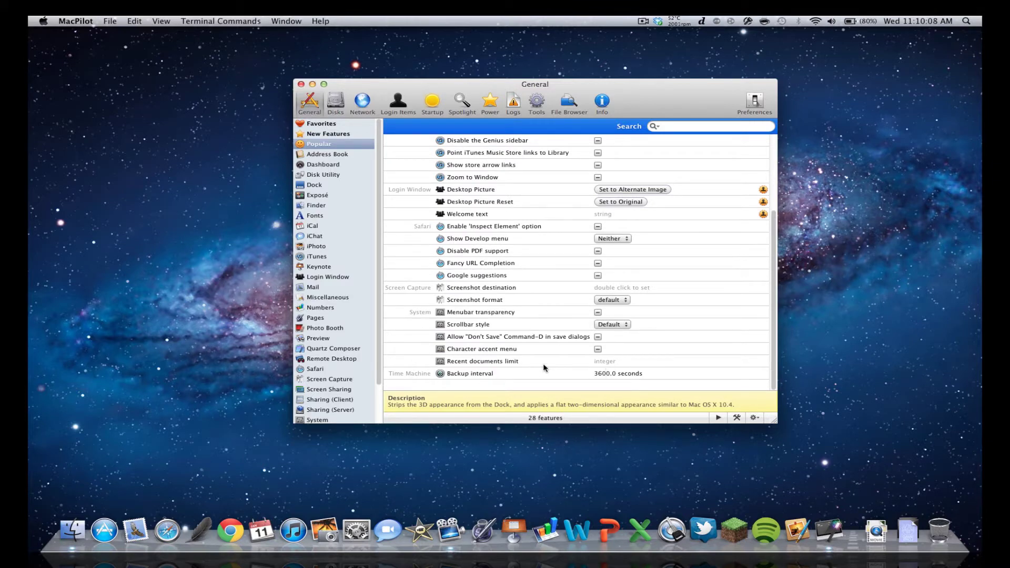
{"action": "scroll", "coordinate": [544, 367], "scroll_direction": "up", "scroll_amount": 5}
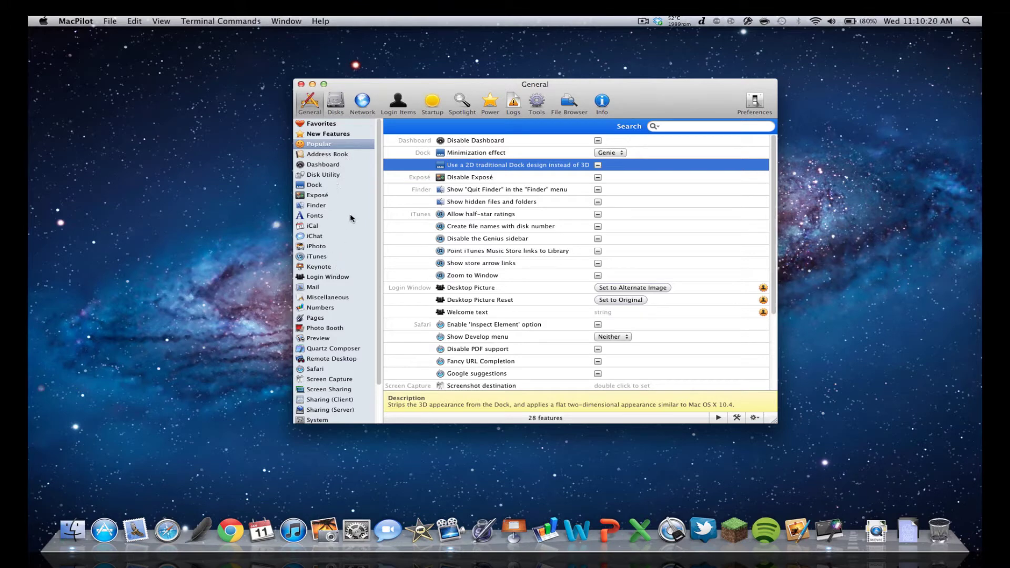
Show the Dock category and scroll through its 27 Appearance, Behavior and Restrictions tweaks.
{"action": "left_click", "coordinate": [311, 185]}
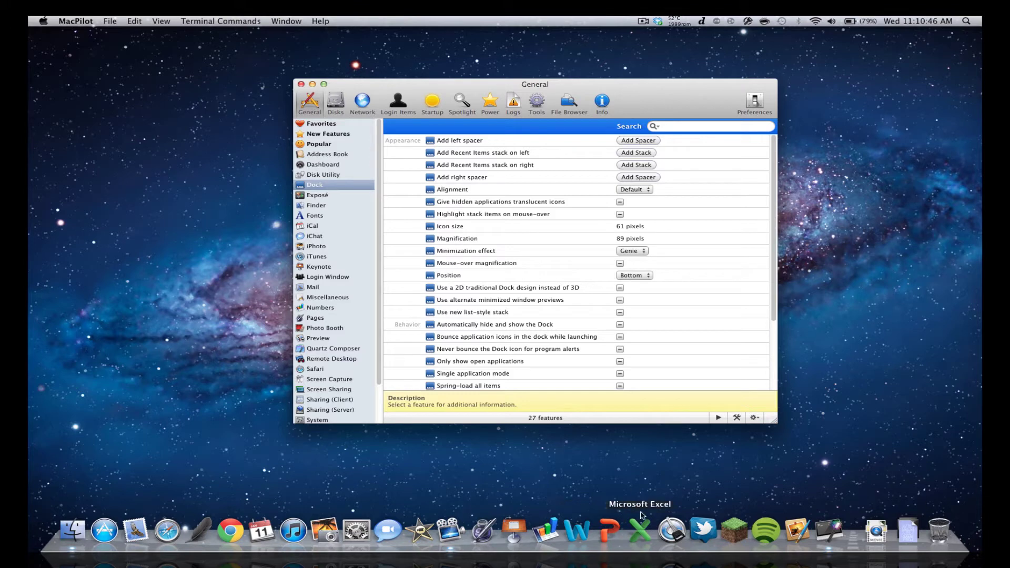
{"action": "left_click_drag", "start_coordinate": [442, 465], "coordinate": [30, 495]}
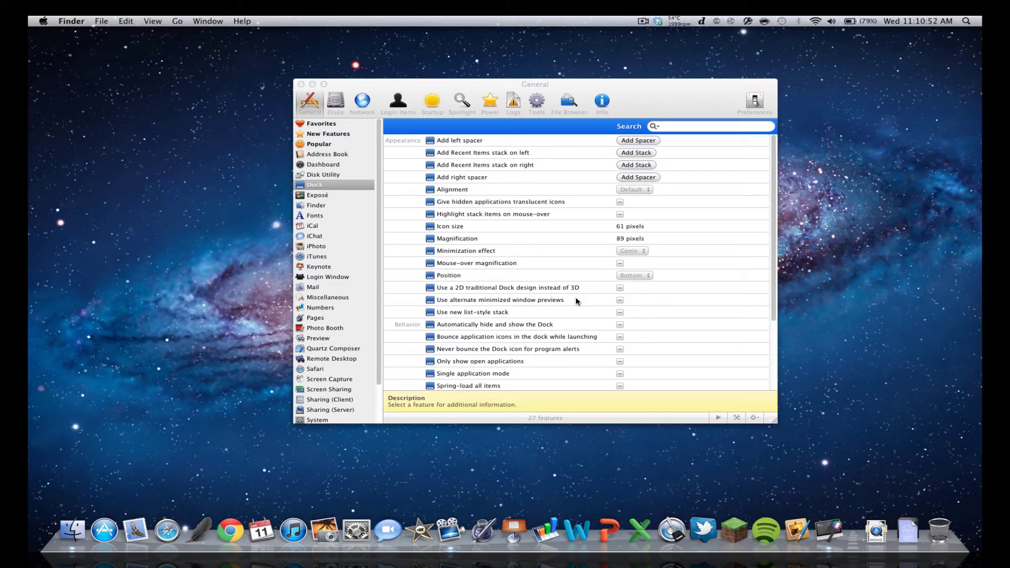
{"action": "scroll", "coordinate": [583, 300], "scroll_direction": "down", "scroll_amount": 3}
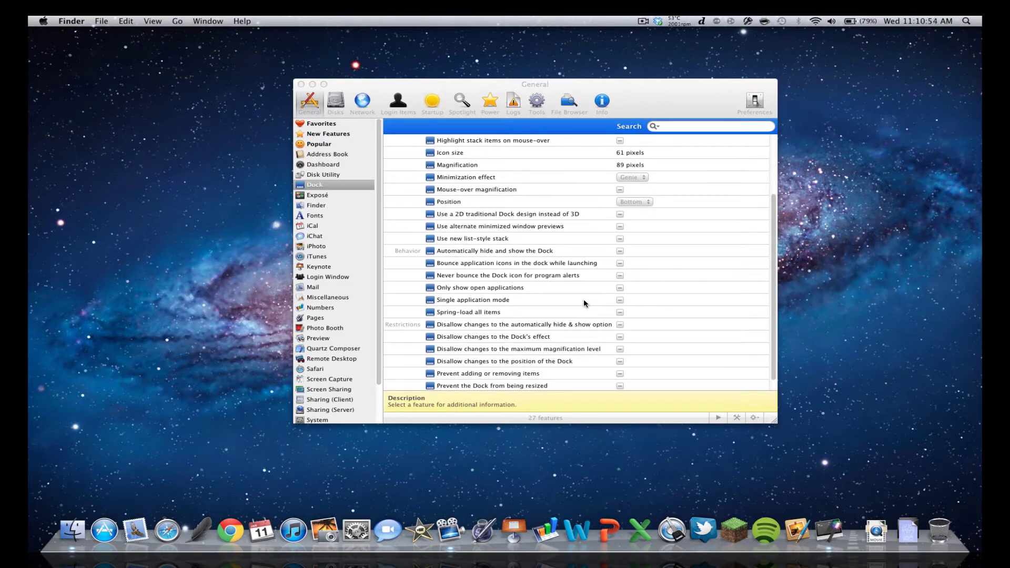
{"action": "scroll", "coordinate": [584, 303], "scroll_direction": "down", "scroll_amount": 1}
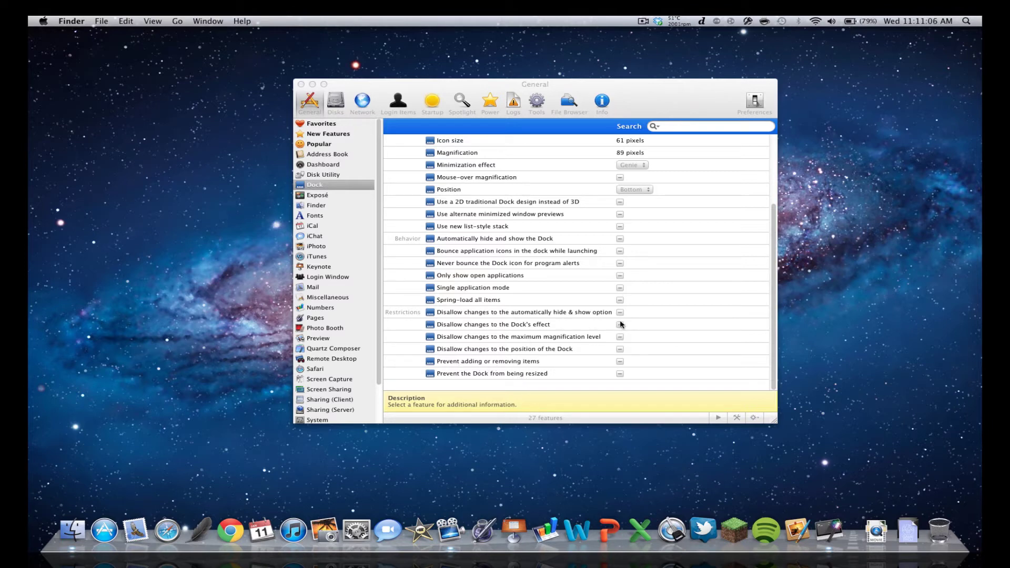
{"action": "scroll", "coordinate": [603, 292], "scroll_direction": "up", "scroll_amount": 5}
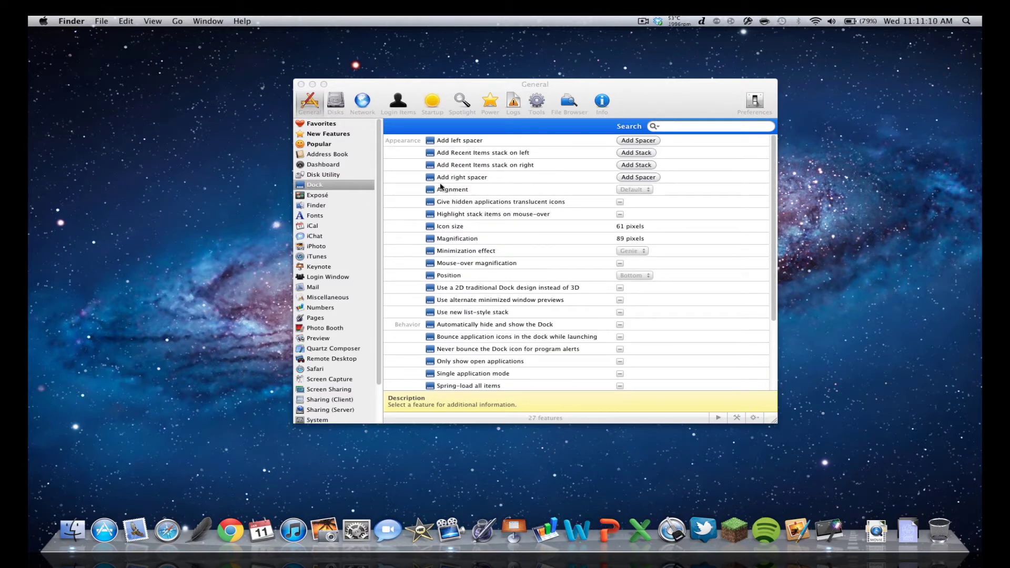
Browse the Exposé and Dashboard tweaks, then bring up the Disks pane for Macintosh HD.
{"action": "left_click", "coordinate": [677, 127]}
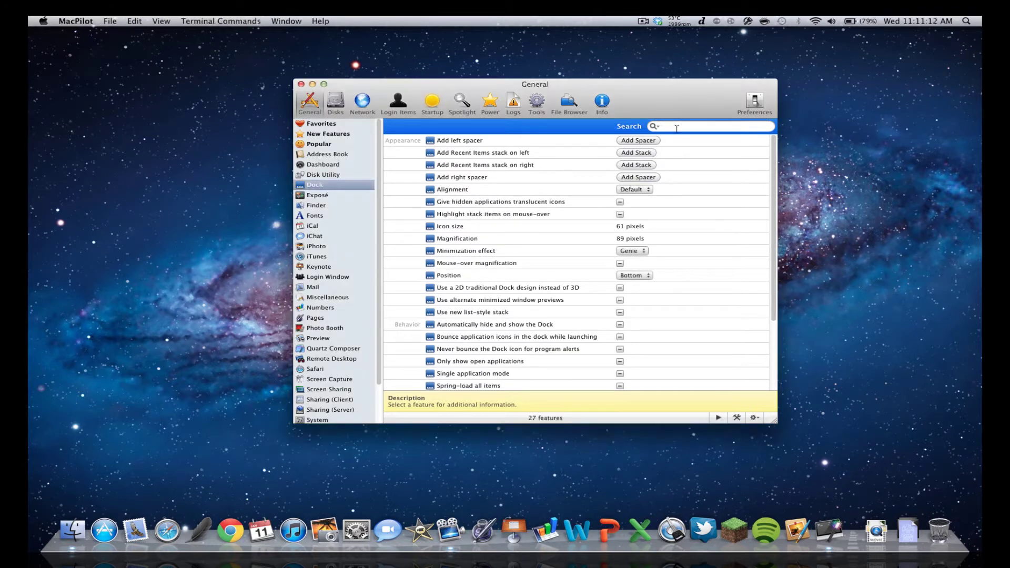
{"action": "left_click", "coordinate": [677, 128]}
{"action": "left_click", "coordinate": [342, 195]}
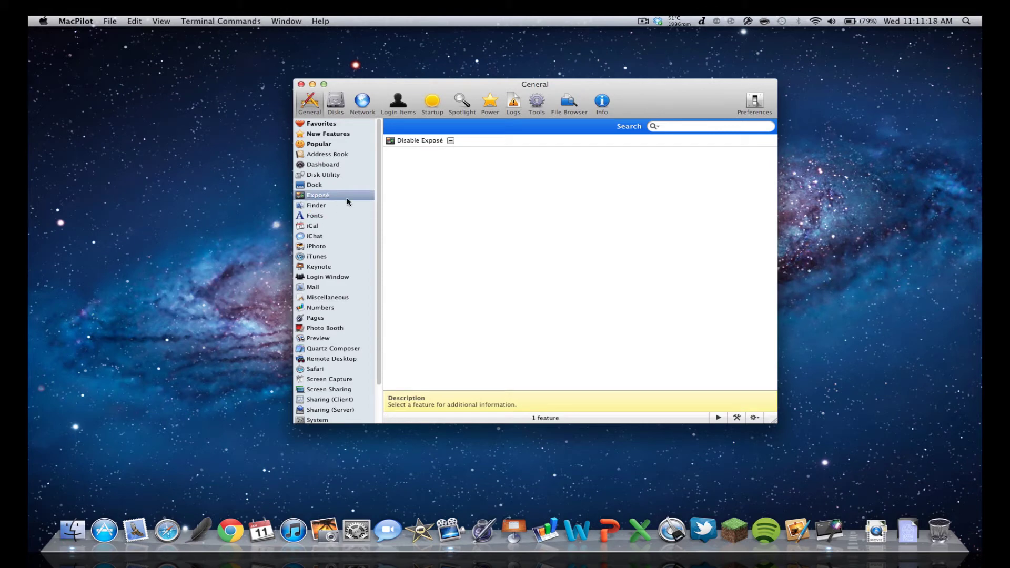
{"action": "scroll", "coordinate": [342, 234], "scroll_direction": "down", "scroll_amount": 3}
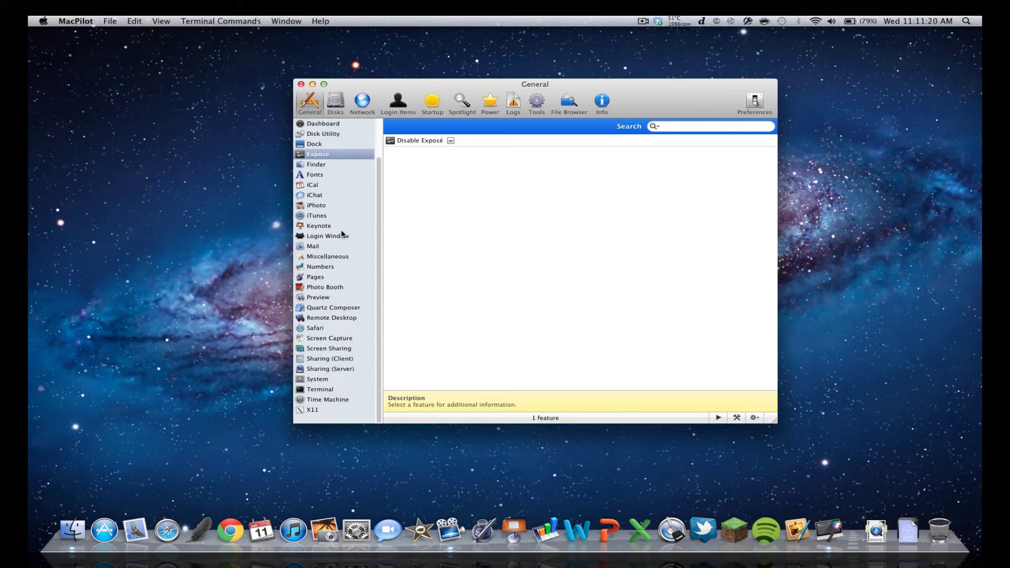
{"action": "scroll", "coordinate": [330, 144], "scroll_direction": "up", "scroll_amount": 2}
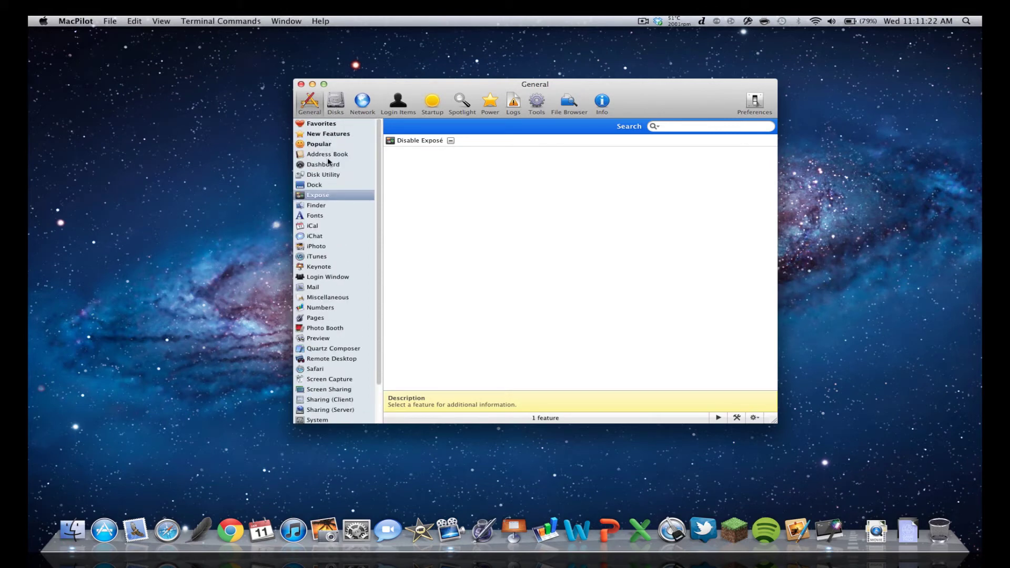
{"action": "left_click", "coordinate": [329, 165]}
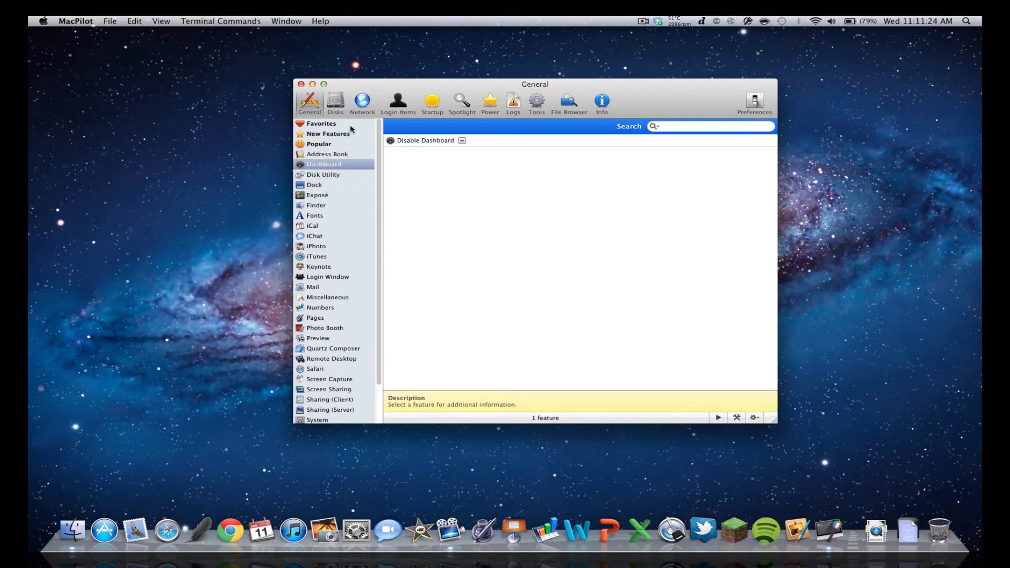
{"action": "left_click", "coordinate": [342, 103]}
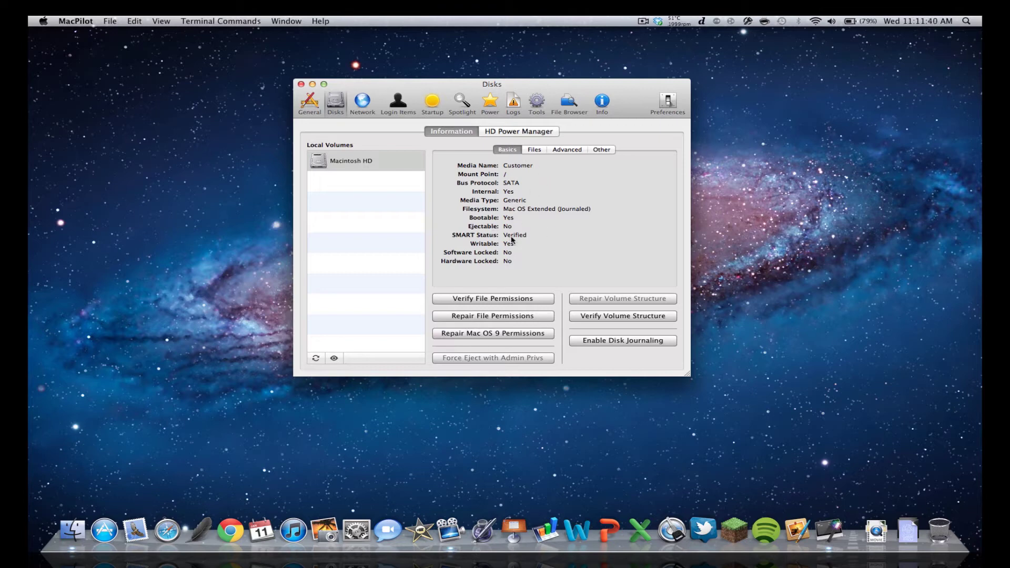
Check Macintosh HD's Files, Advanced and Other details: SolidState No, DeviceBlockSize 512.
{"action": "left_click", "coordinate": [536, 152]}
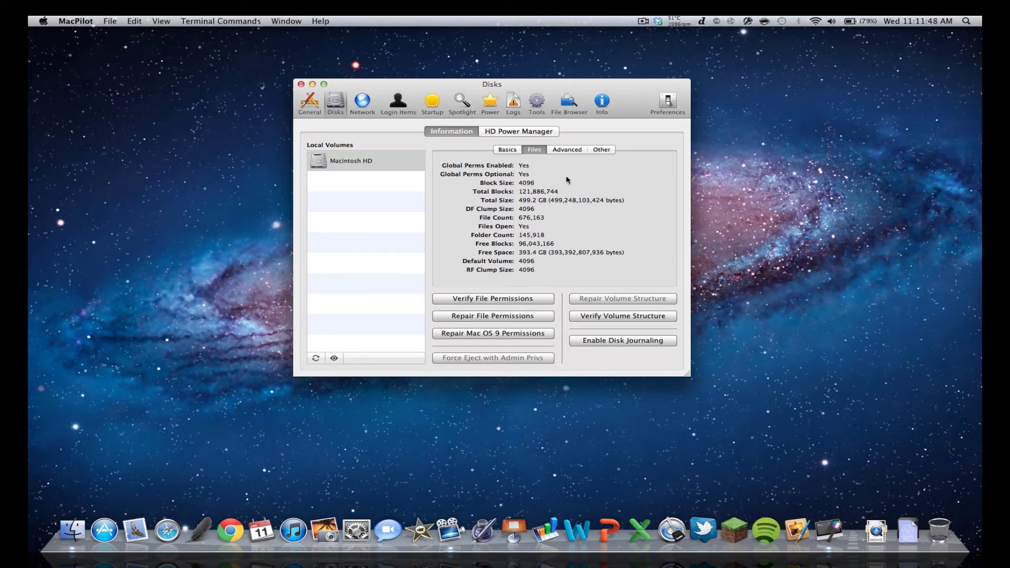
{"action": "left_click", "coordinate": [560, 151]}
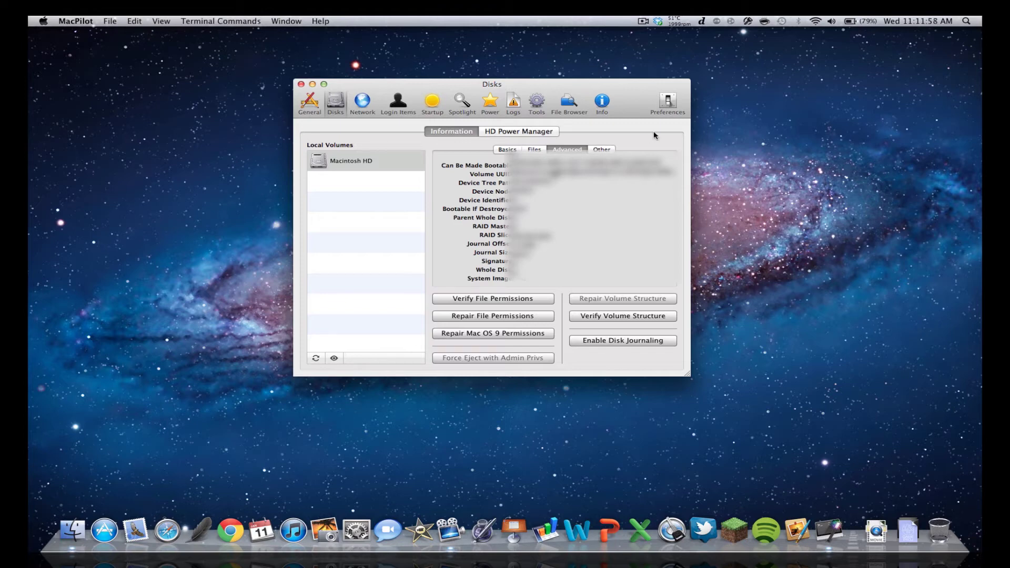
{"action": "left_click", "coordinate": [601, 149]}
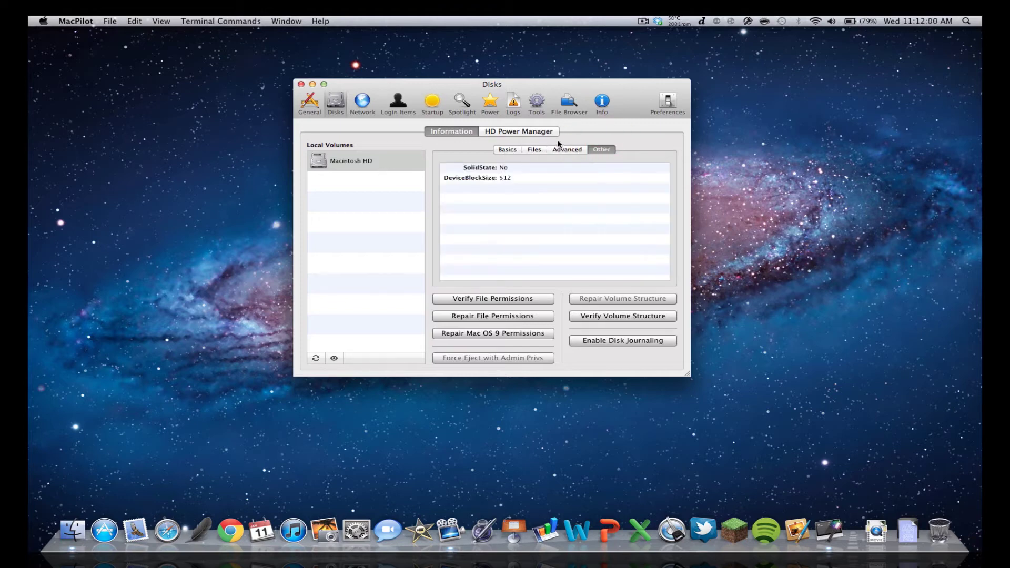
Review the HD Power Manager's 10-minute disk sleep times, then return to Macintosh HD information.
{"action": "left_click", "coordinate": [504, 132]}
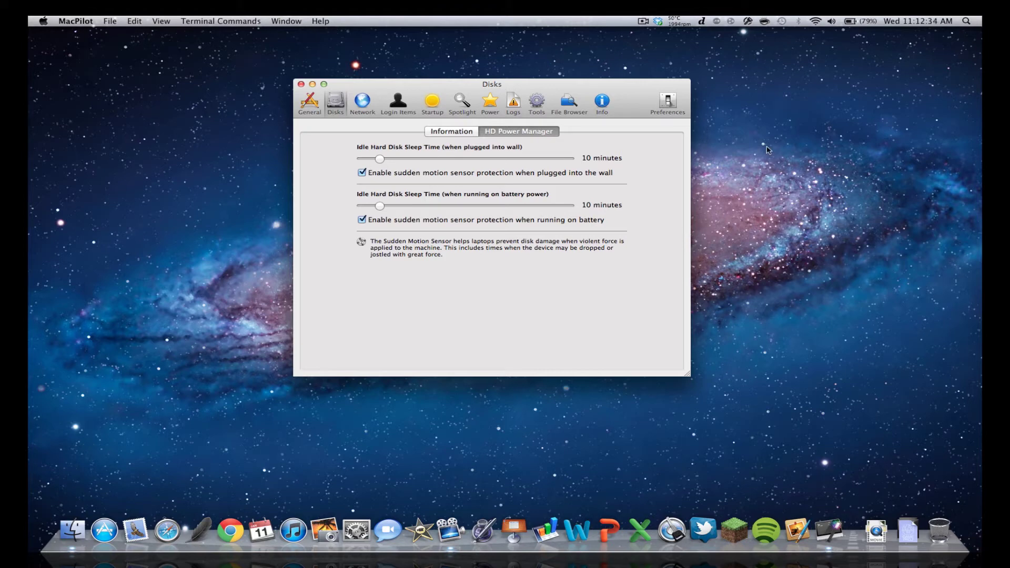
{"action": "left_click", "coordinate": [463, 132]}
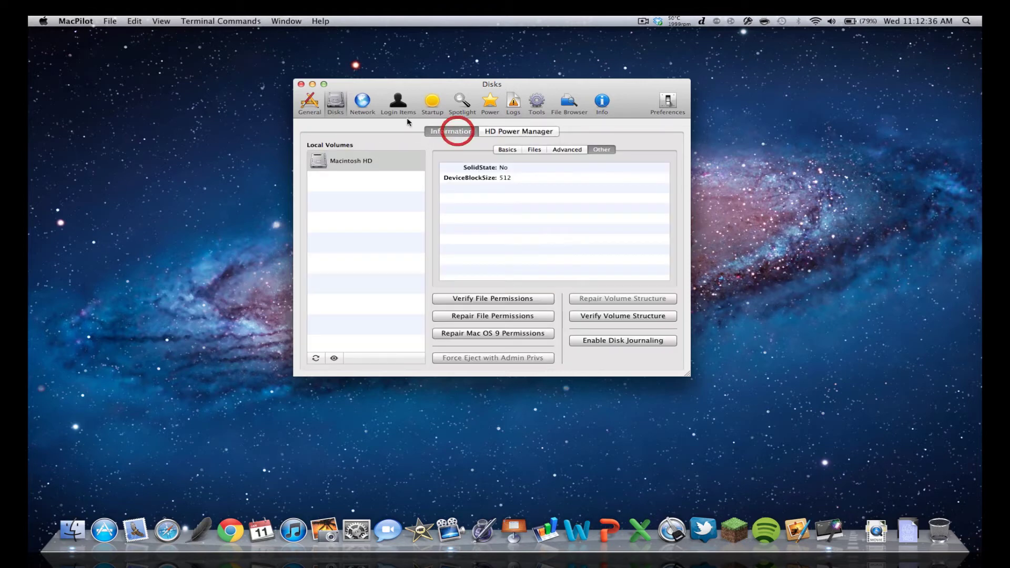
Browse the Network pane's DHCP, IPv4, Basics and Advanced details, then show the Login Items list.
{"action": "left_click", "coordinate": [363, 101]}
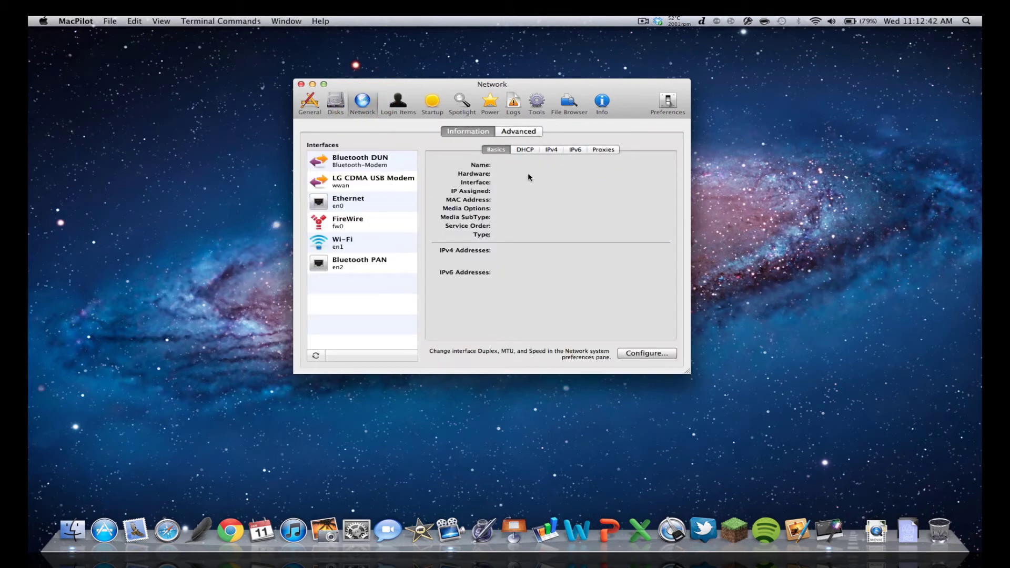
{"action": "left_click", "coordinate": [526, 150]}
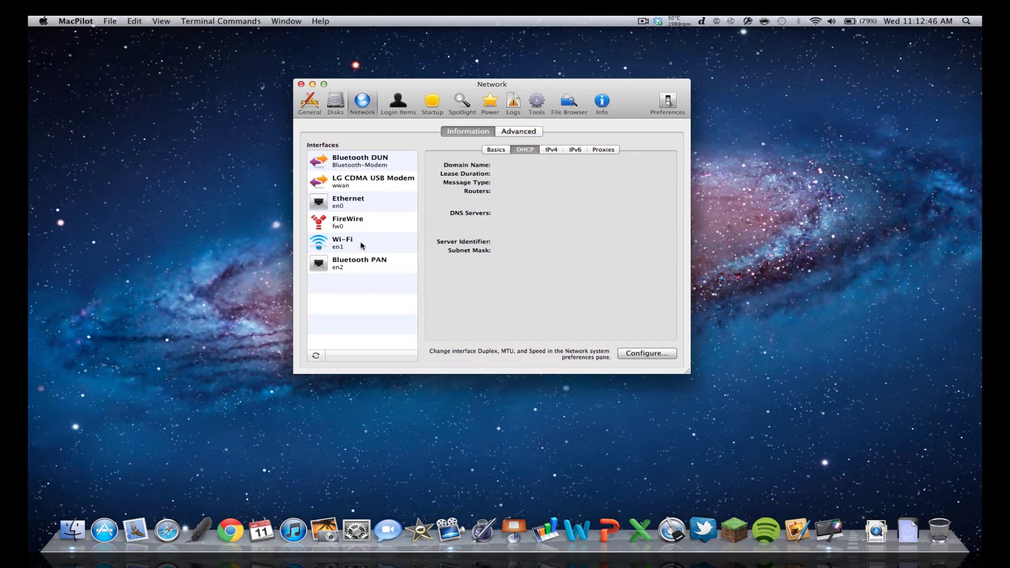
{"action": "left_click", "coordinate": [552, 149]}
{"action": "left_click", "coordinate": [492, 149]}
{"action": "left_click", "coordinate": [506, 132]}
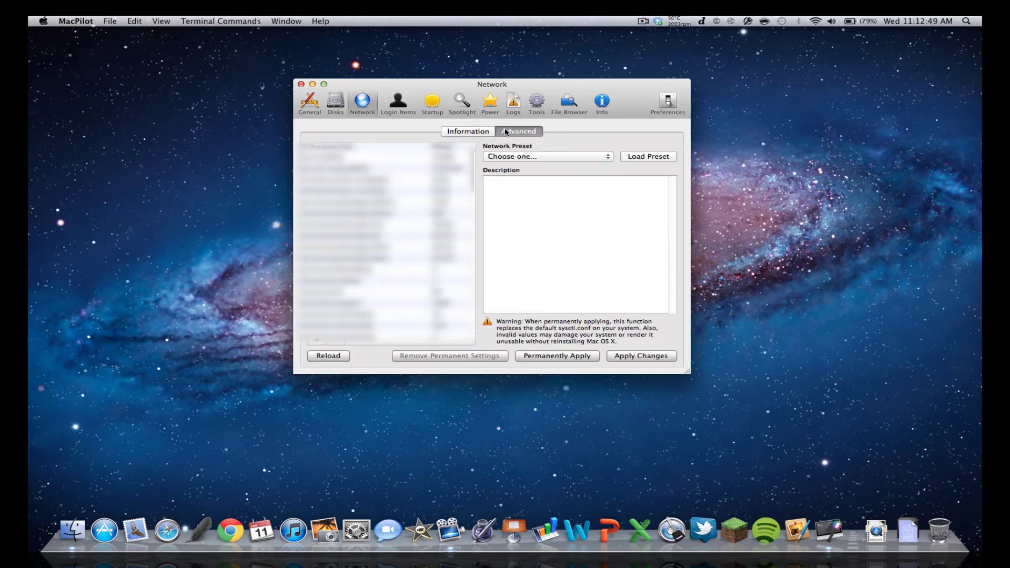
{"action": "left_click", "coordinate": [477, 133]}
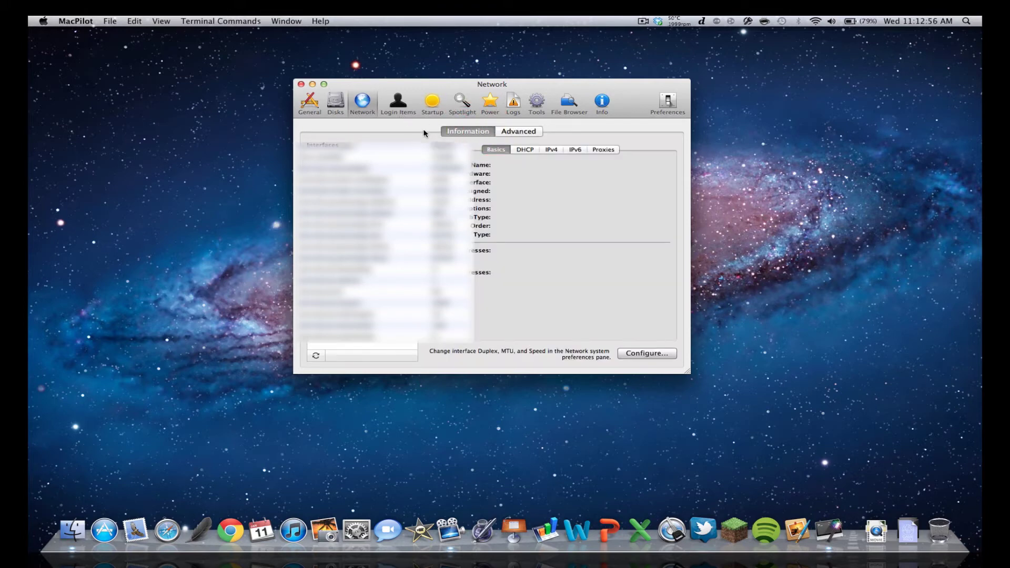
{"action": "left_click", "coordinate": [403, 112]}
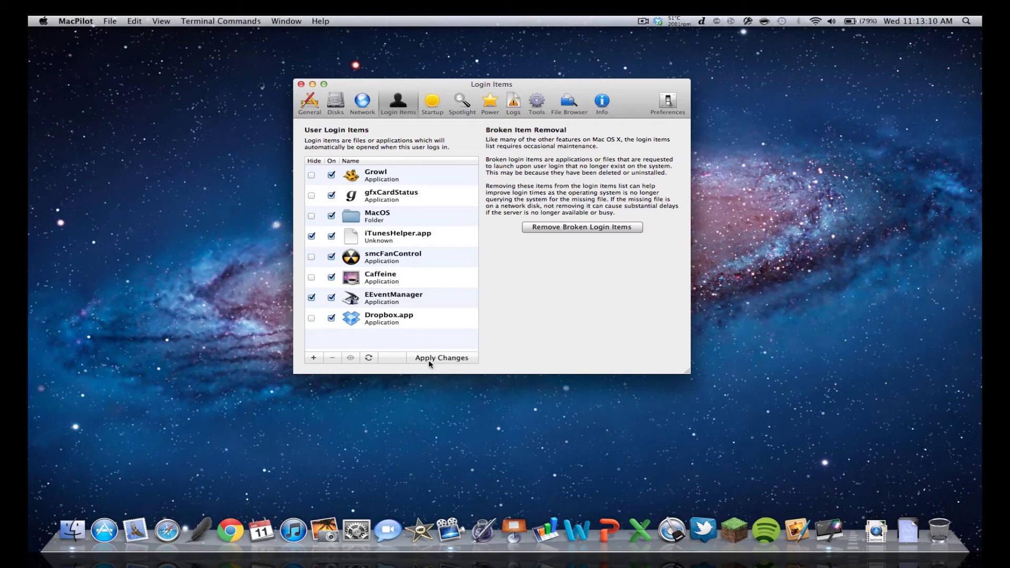
Show the Startup pane's boot Mode choices, with Normal selected.
{"action": "left_click", "coordinate": [430, 107]}
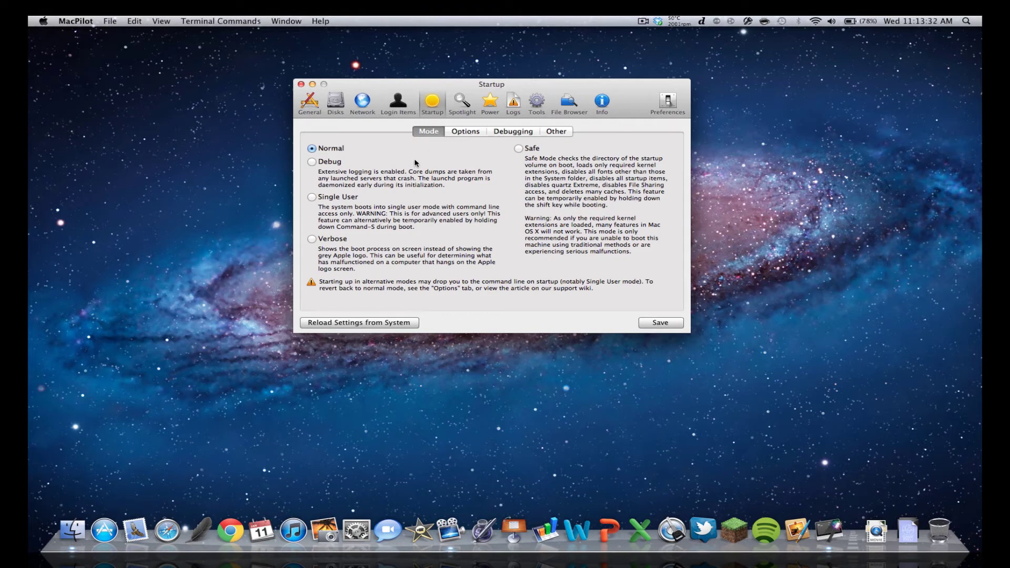
Look through the Startup Options, Debugging and Other tabs, then bring up the Spotlight settings.
{"action": "left_click", "coordinate": [464, 132]}
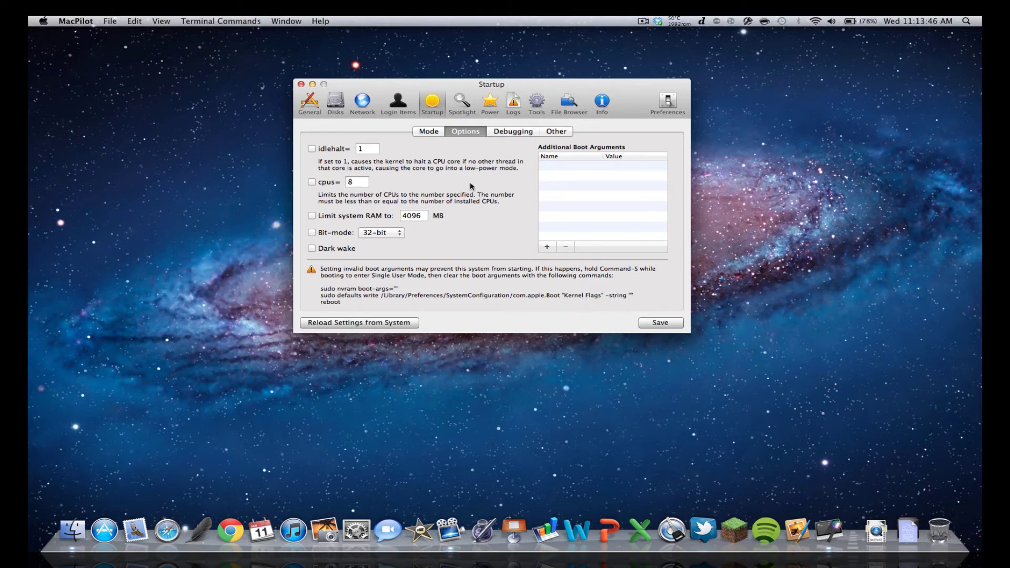
{"action": "left_click", "coordinate": [518, 135]}
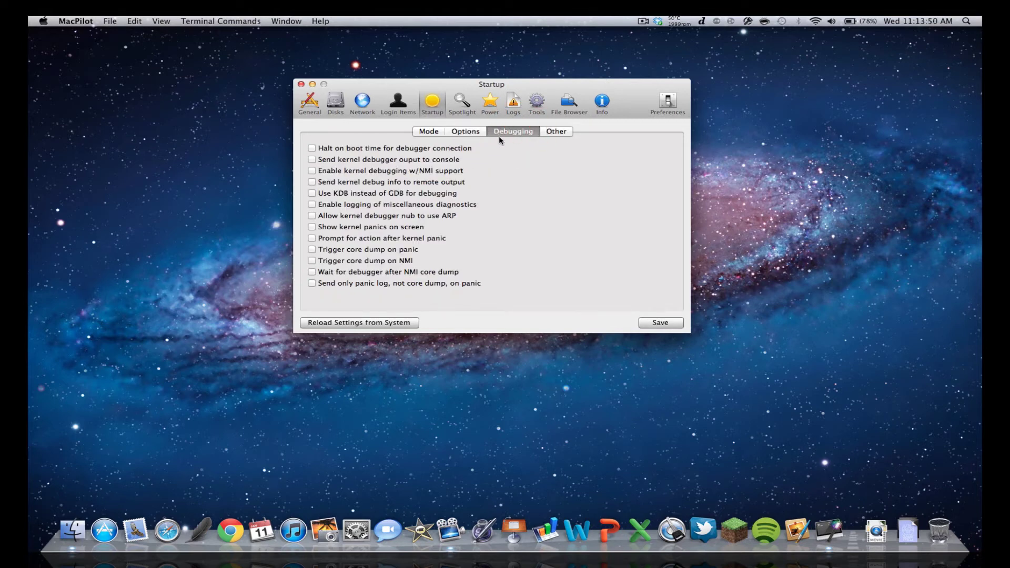
{"action": "left_click", "coordinate": [548, 132]}
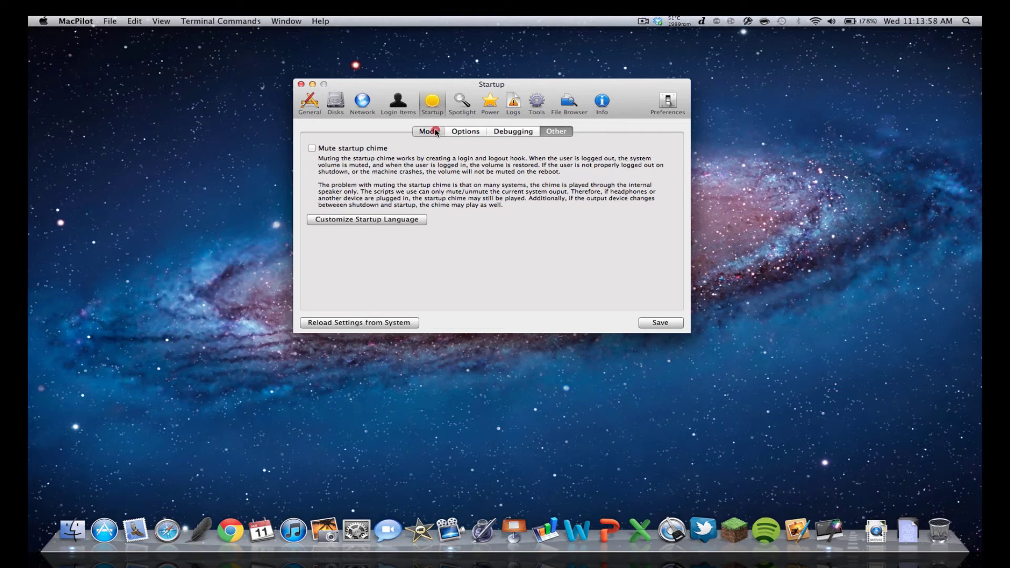
{"action": "left_click", "coordinate": [436, 132]}
{"action": "left_click", "coordinate": [463, 105]}
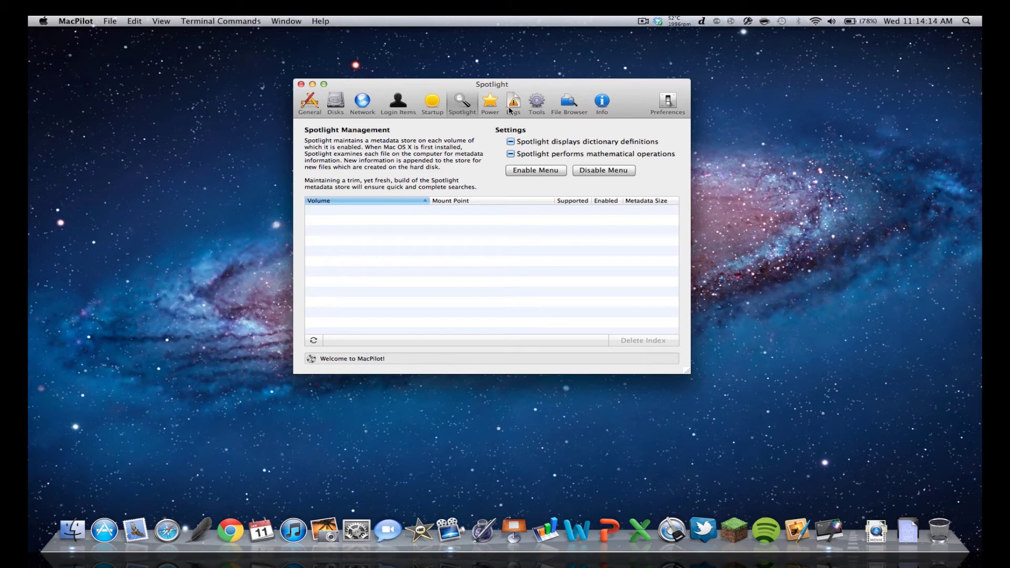
Show the Power pane's Battery Power options with the /var/vm/sleepimage hibernate file.
{"action": "left_click", "coordinate": [489, 105]}
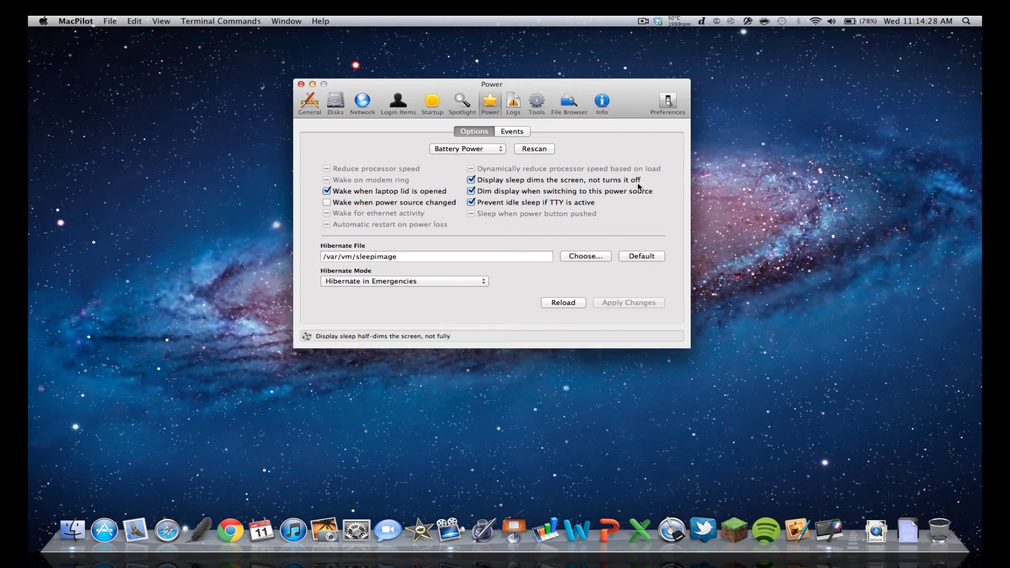
Open and close the Apple menu and the Battery Power source popup without changes.
{"action": "left_click", "coordinate": [47, 18]}
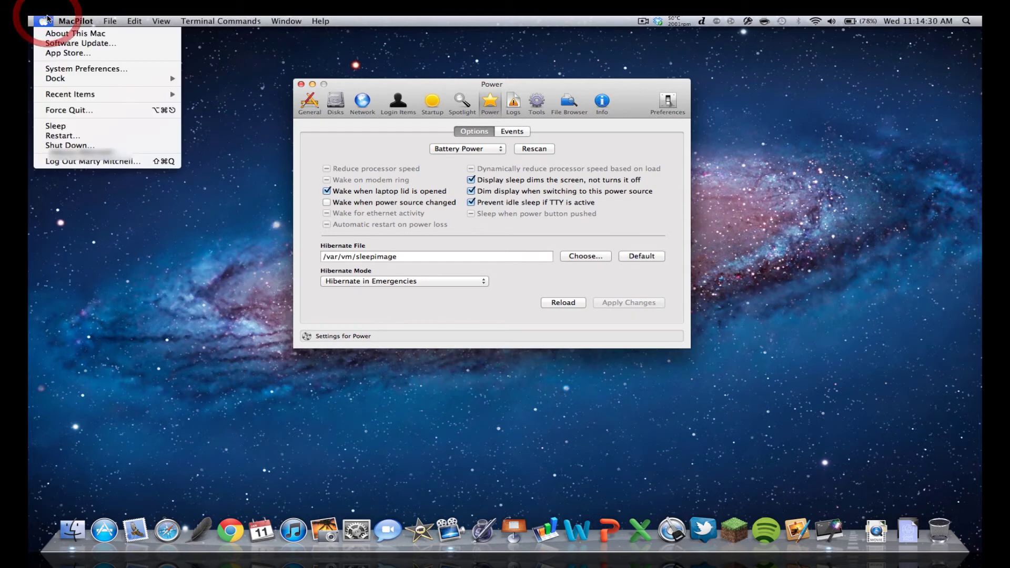
{"action": "left_click", "coordinate": [46, 20]}
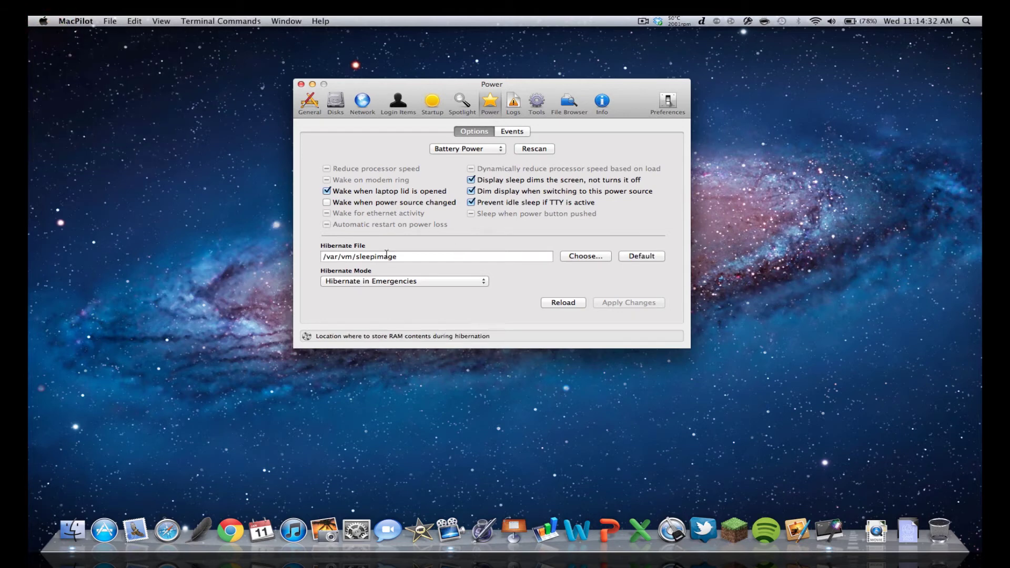
{"action": "left_click", "coordinate": [503, 149]}
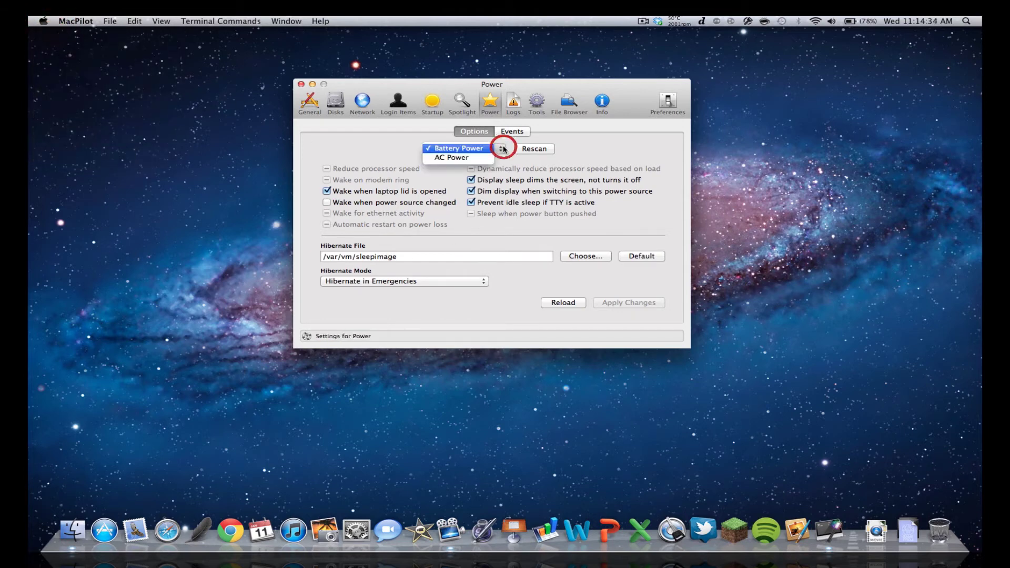
{"action": "left_click", "coordinate": [387, 153]}
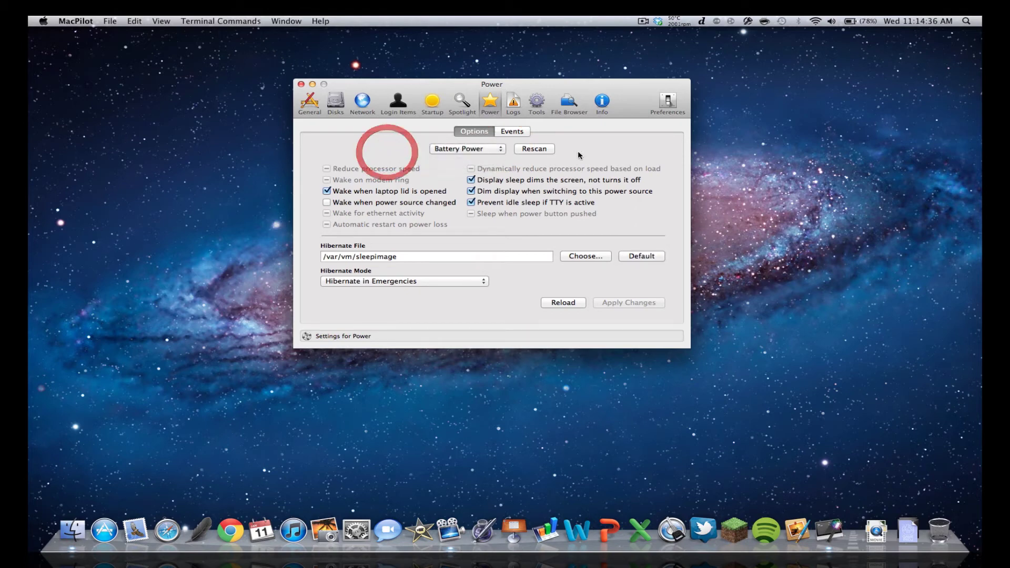
Check the Hibernate Mode choices unchanged, then view the Events list and return to Options.
{"action": "left_click", "coordinate": [471, 281]}
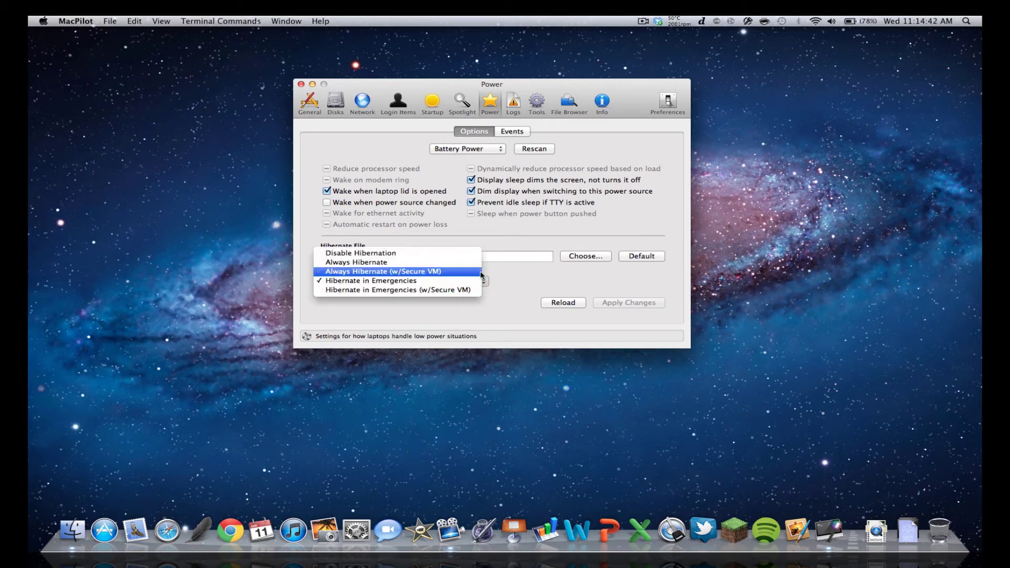
{"action": "left_click", "coordinate": [529, 277]}
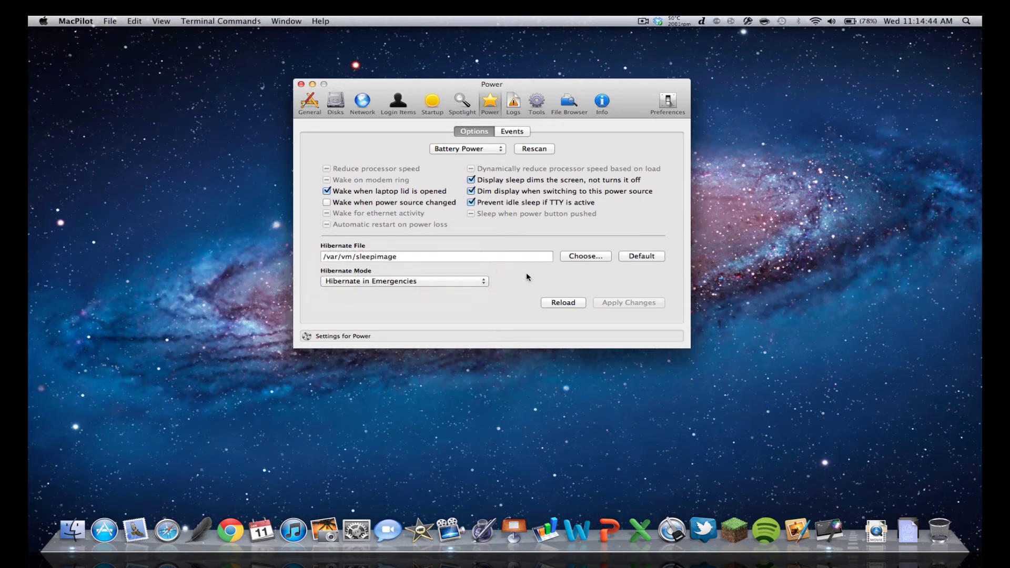
{"action": "left_click", "coordinate": [512, 131]}
{"action": "left_click", "coordinate": [467, 132]}
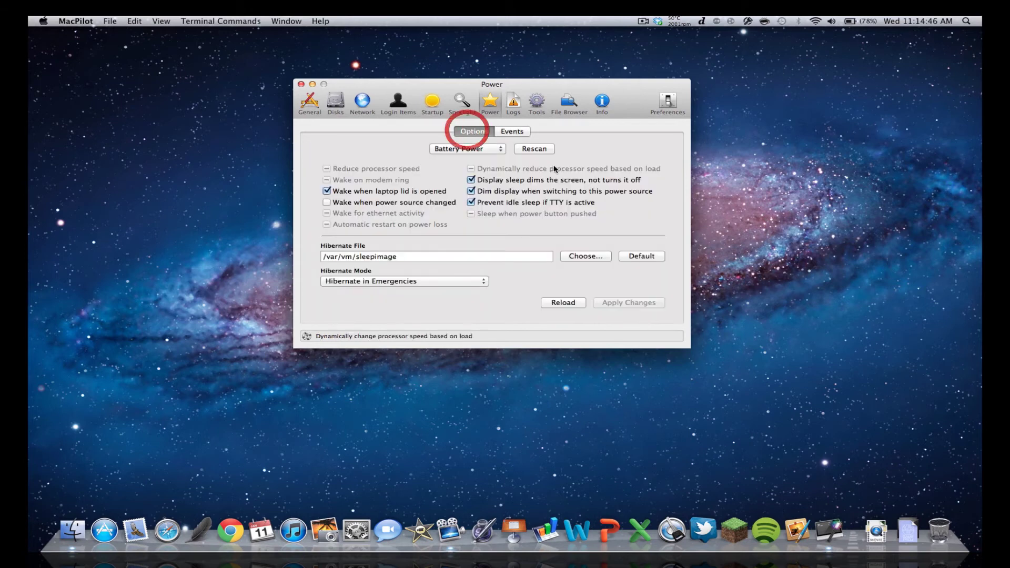
{"action": "left_click", "coordinate": [510, 110]}
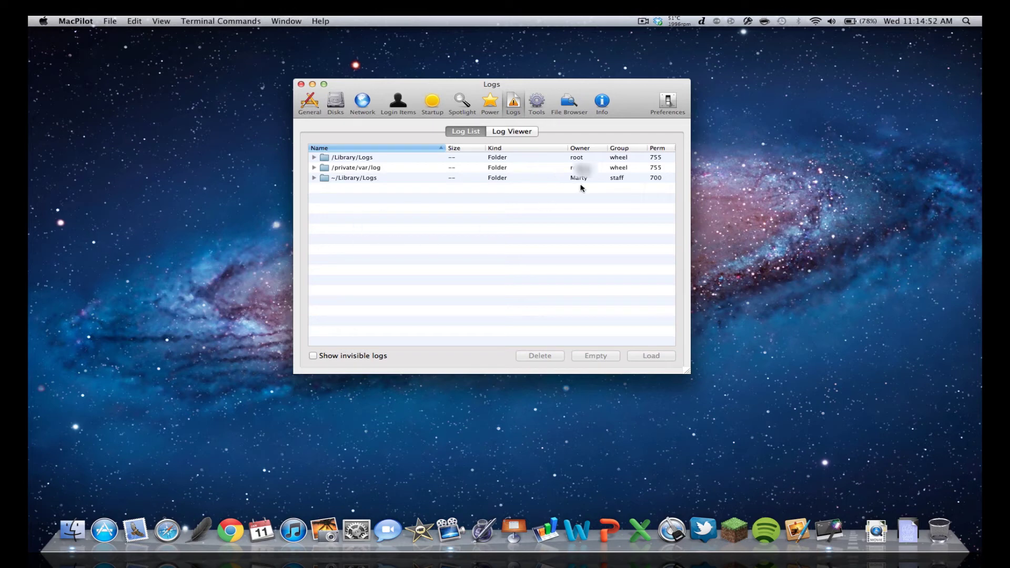
{"action": "left_click", "coordinate": [520, 133]}
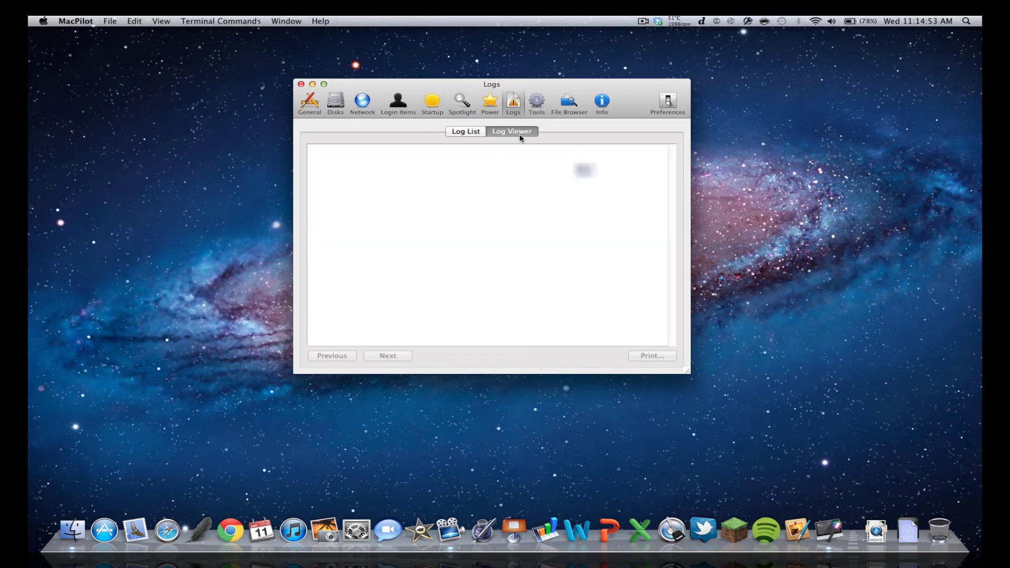
{"action": "left_click", "coordinate": [459, 132]}
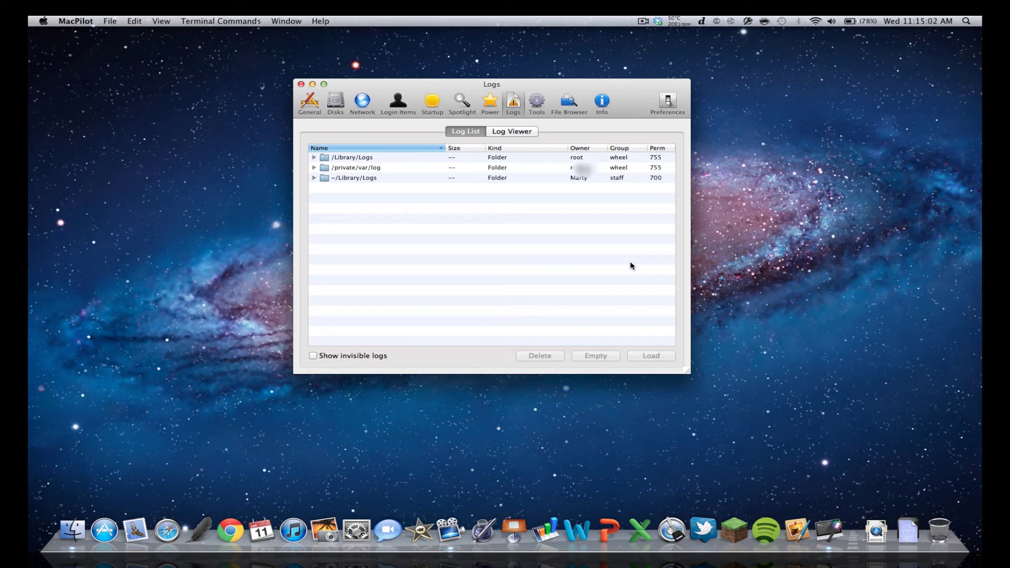
Open the Tools pane, peek at the Locate tab, and return to the General tools list.
{"action": "left_click", "coordinate": [535, 105]}
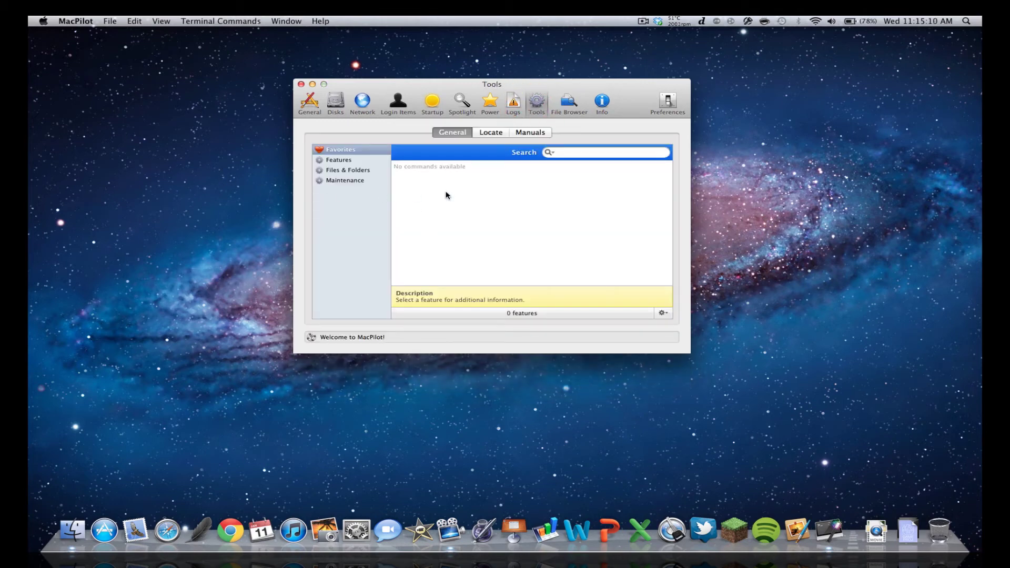
{"action": "left_click", "coordinate": [493, 134]}
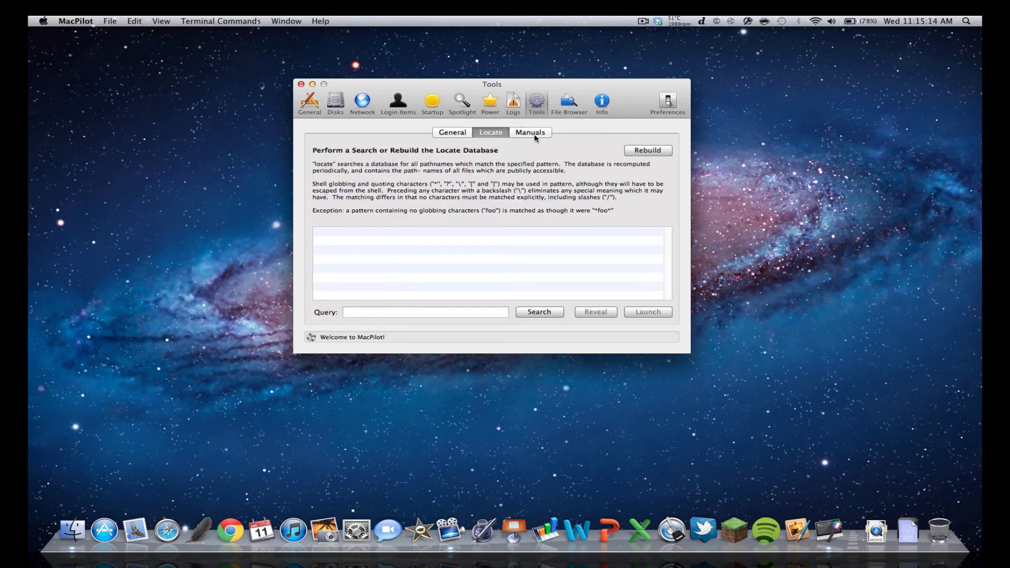
{"action": "left_click", "coordinate": [452, 130]}
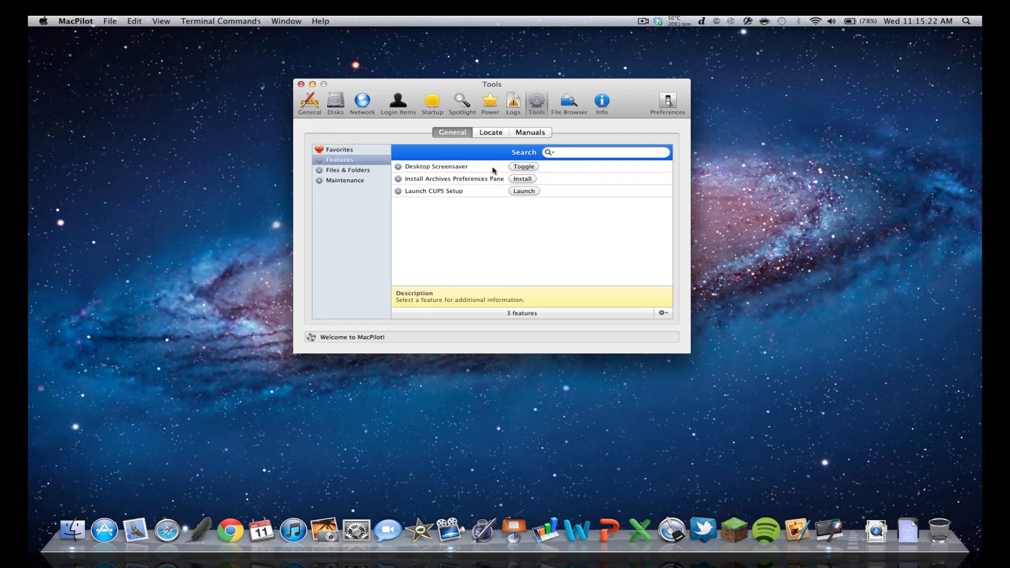
Run the Desktop Screensaver feature and move the Tools window lower on screen.
{"action": "left_click", "coordinate": [526, 168]}
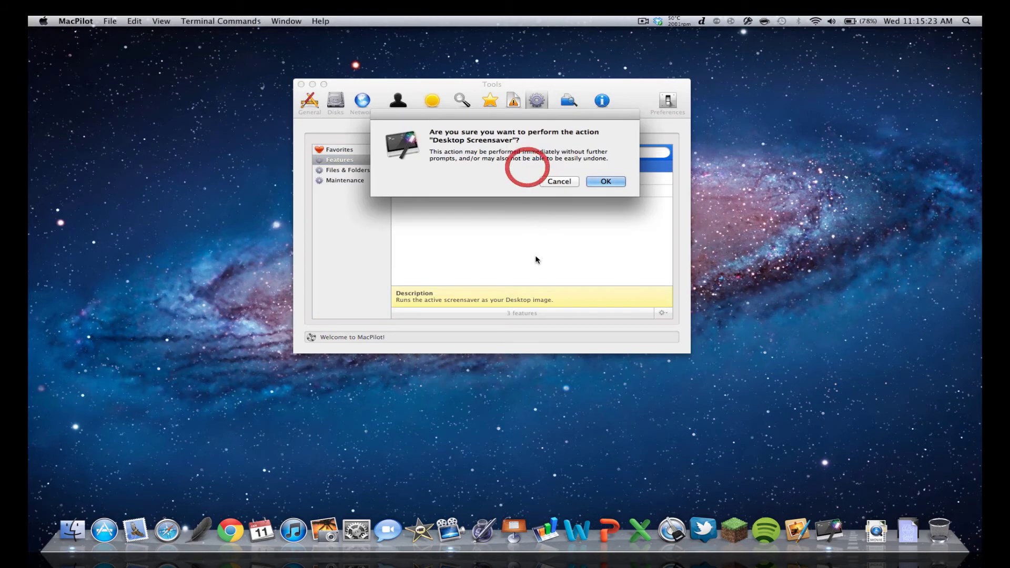
{"action": "left_click", "coordinate": [610, 182]}
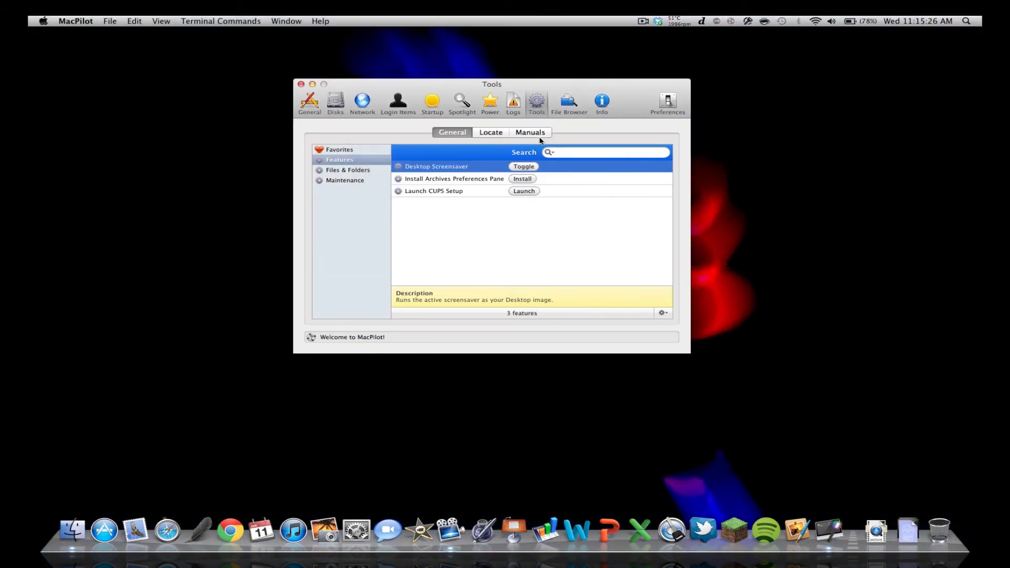
{"action": "left_click_drag", "start_coordinate": [540, 82], "coordinate": [538, 137]}
Browse the file and folder, maintenance and Favorites tool groups, repositioning the window.
{"action": "left_click", "coordinate": [367, 224]}
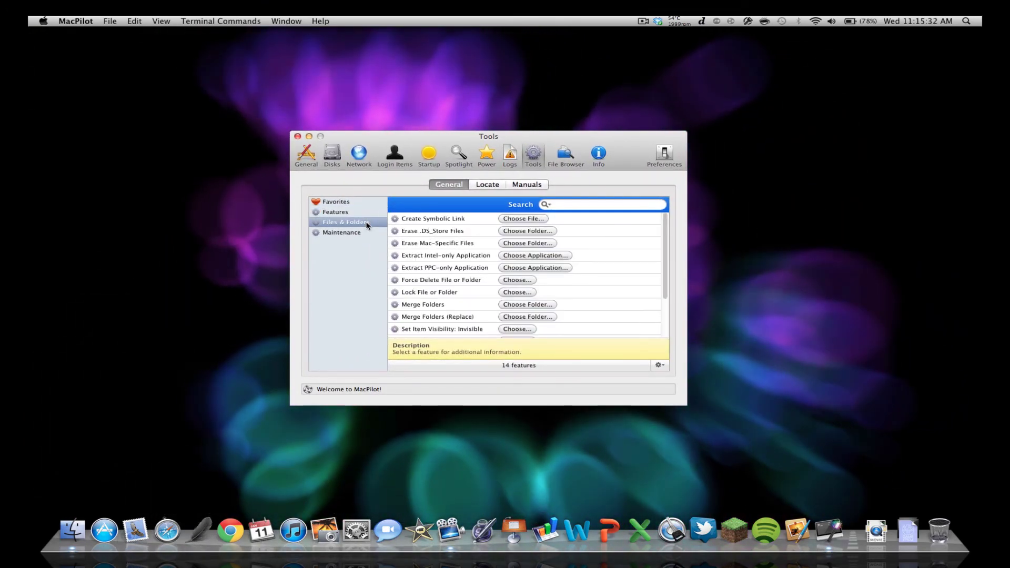
{"action": "left_click", "coordinate": [358, 234]}
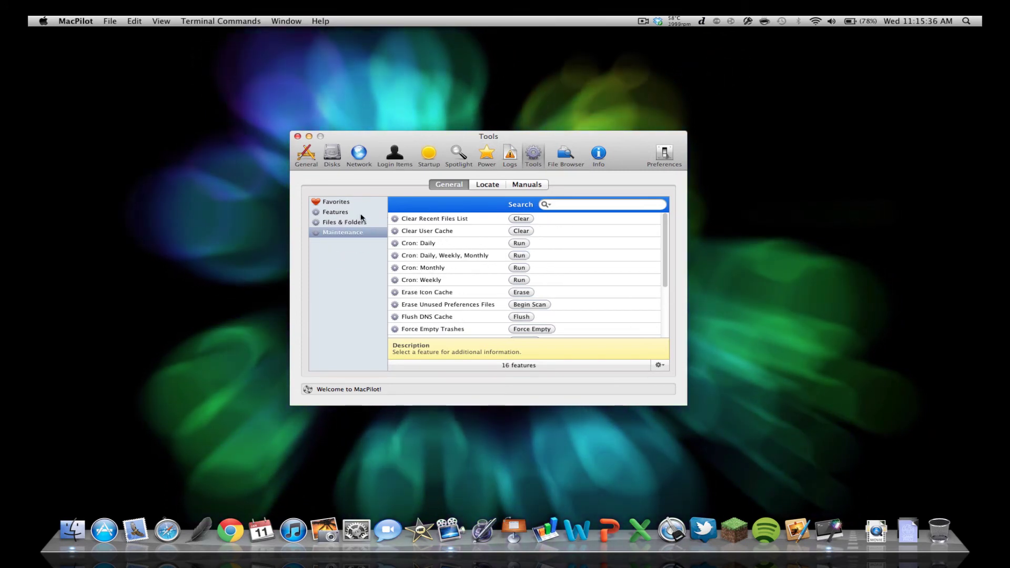
{"action": "left_click", "coordinate": [336, 202]}
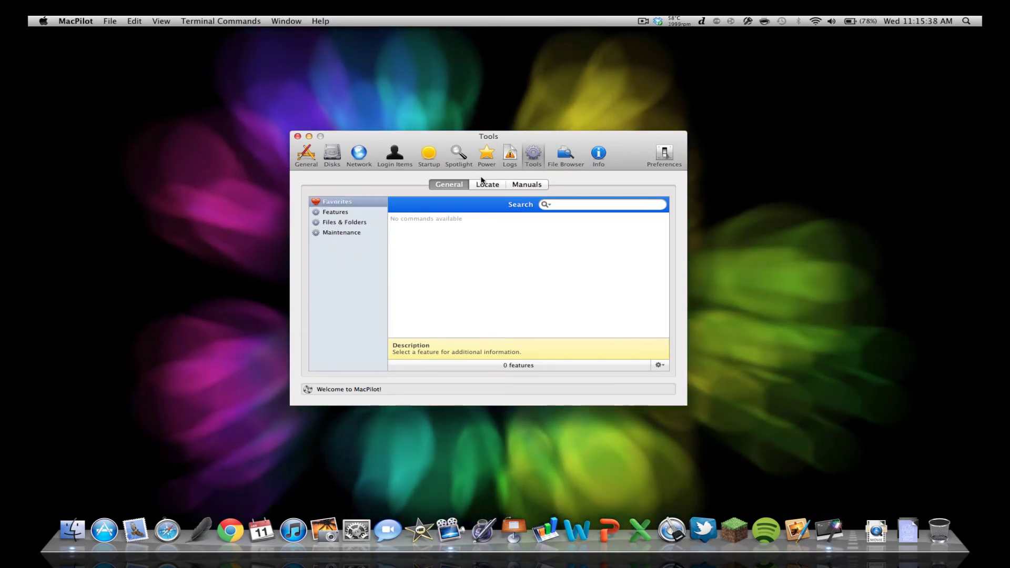
{"action": "left_click_drag", "start_coordinate": [466, 139], "coordinate": [543, 144]}
{"action": "left_click_drag", "start_coordinate": [474, 114], "coordinate": [383, 122]}
Flip through the Locate, Manuals and General tabs, then show the File Browser for Macintosh HD.
{"action": "left_click", "coordinate": [474, 196]}
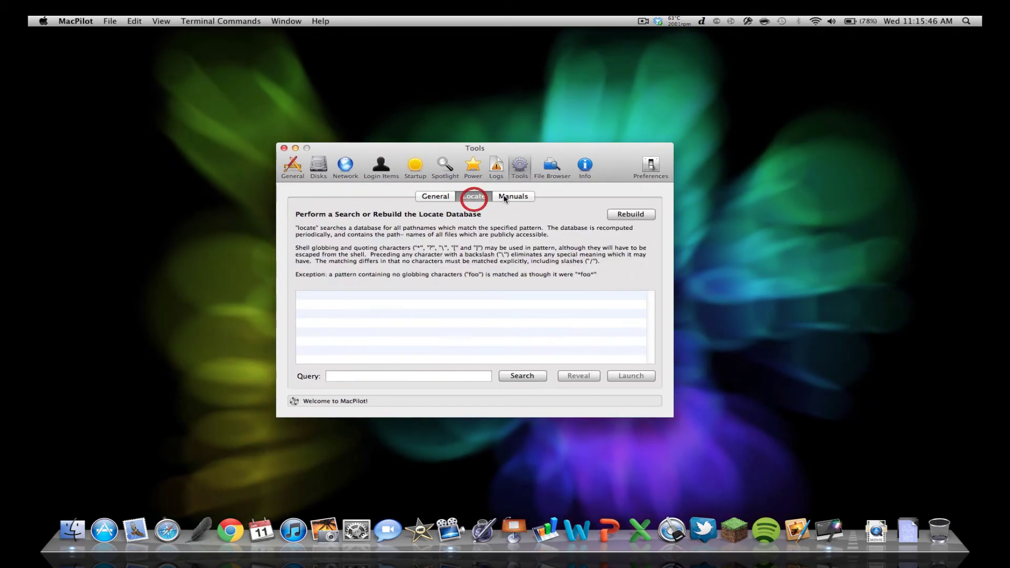
{"action": "left_click", "coordinate": [511, 197]}
{"action": "left_click", "coordinate": [423, 197]}
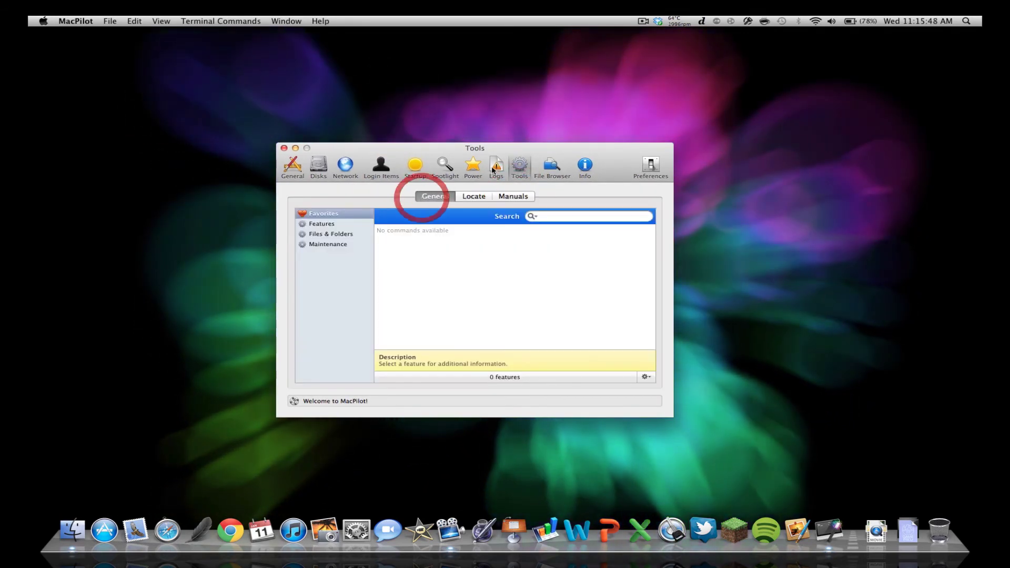
{"action": "left_click", "coordinate": [552, 165]}
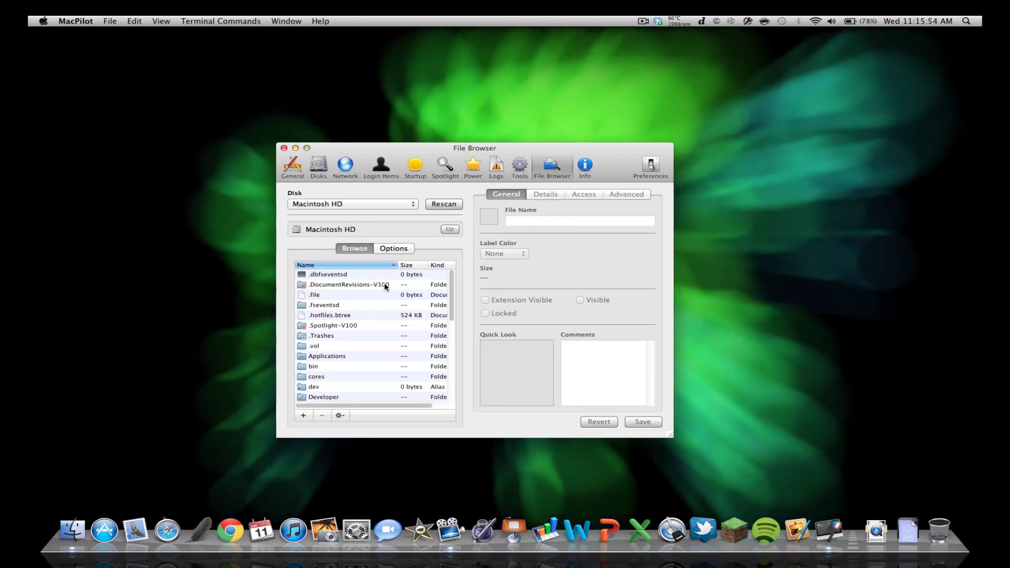
Select the Applications folder and open it to list its contents.
{"action": "scroll", "coordinate": [371, 313], "scroll_direction": "down", "scroll_amount": 4}
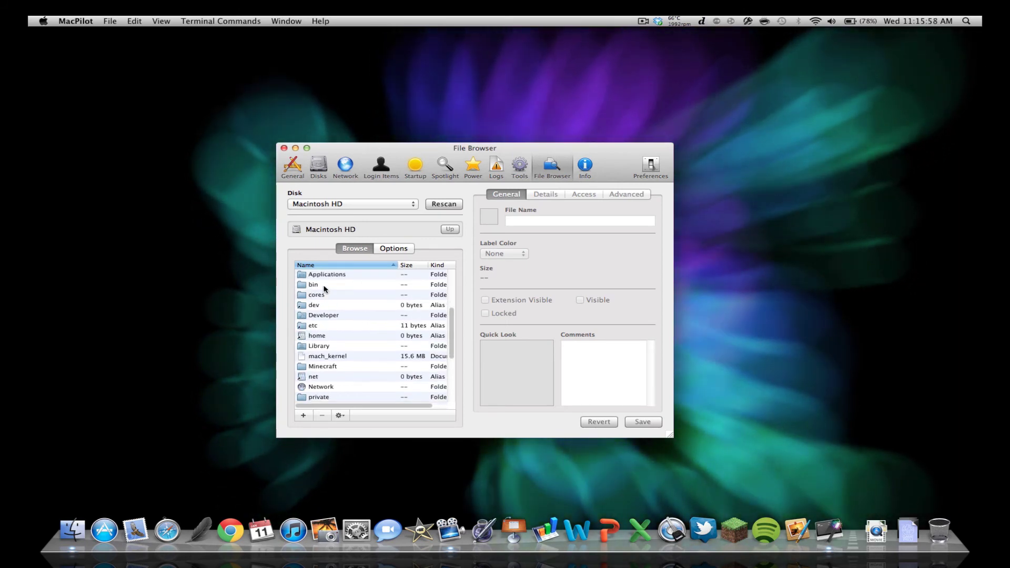
{"action": "left_click", "coordinate": [337, 275]}
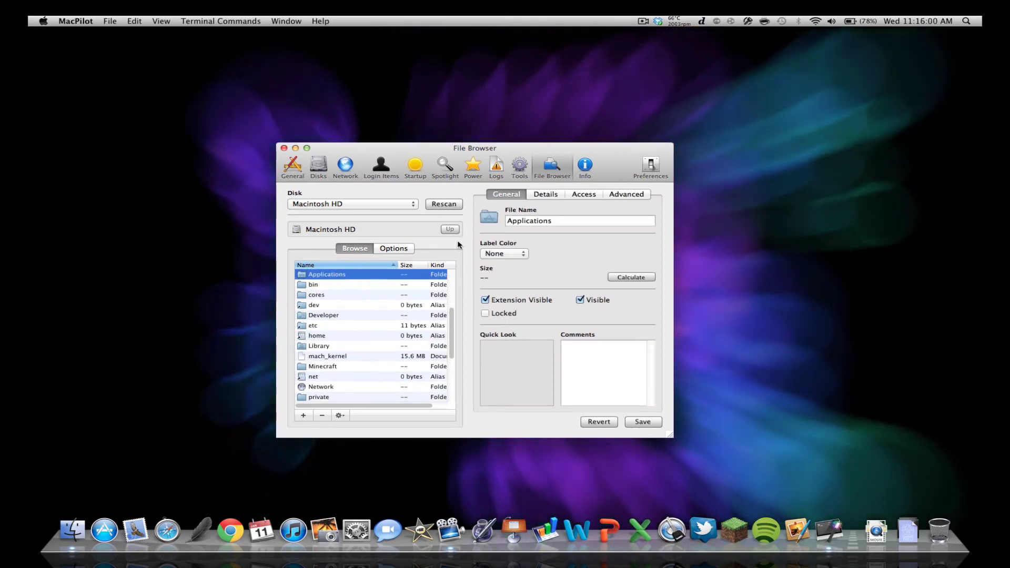
{"action": "key", "text": "Return"}
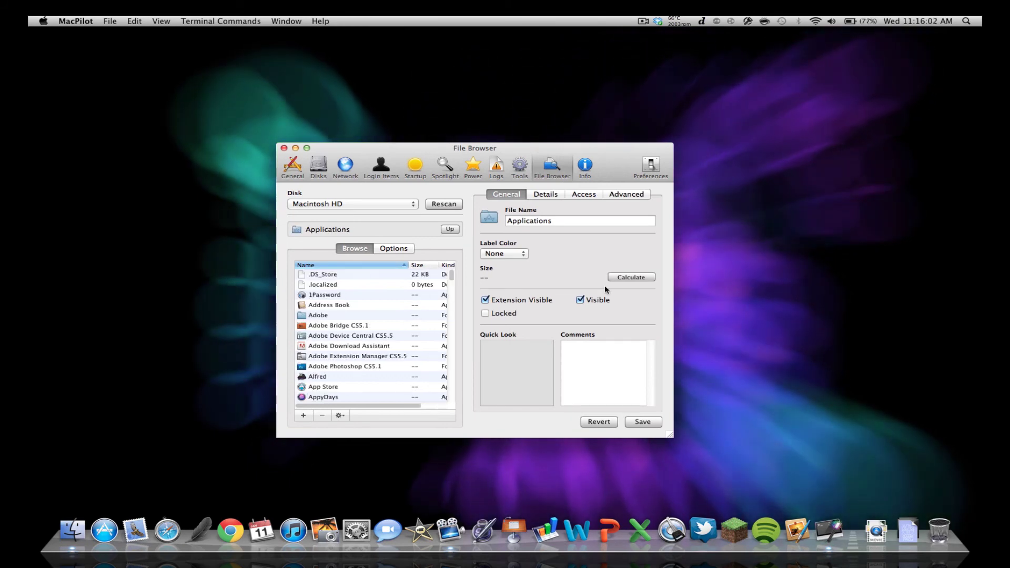
{"action": "scroll", "coordinate": [335, 299], "scroll_direction": "down", "scroll_amount": 10}
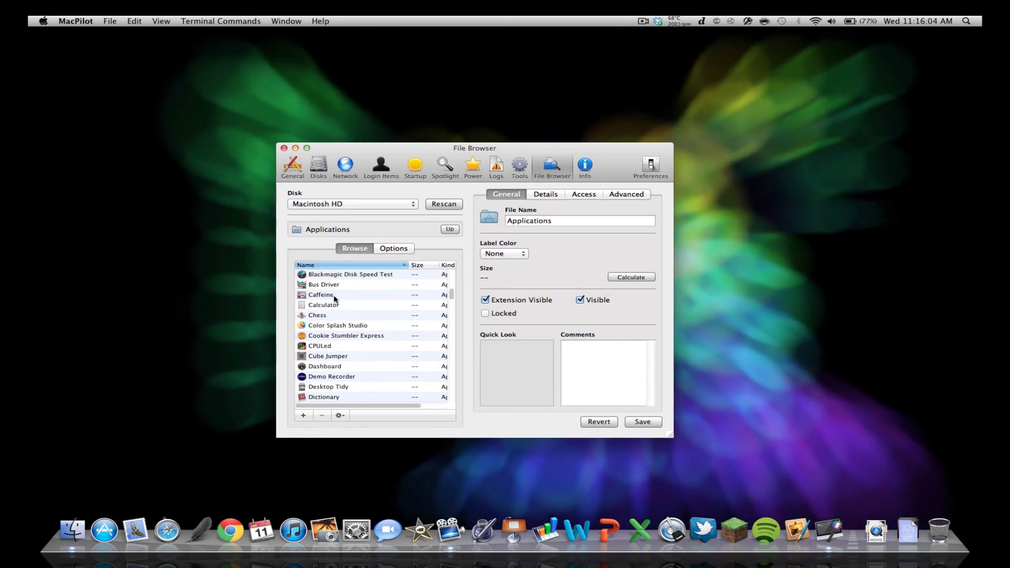
{"action": "scroll", "coordinate": [335, 299], "scroll_direction": "up", "scroll_amount": 10}
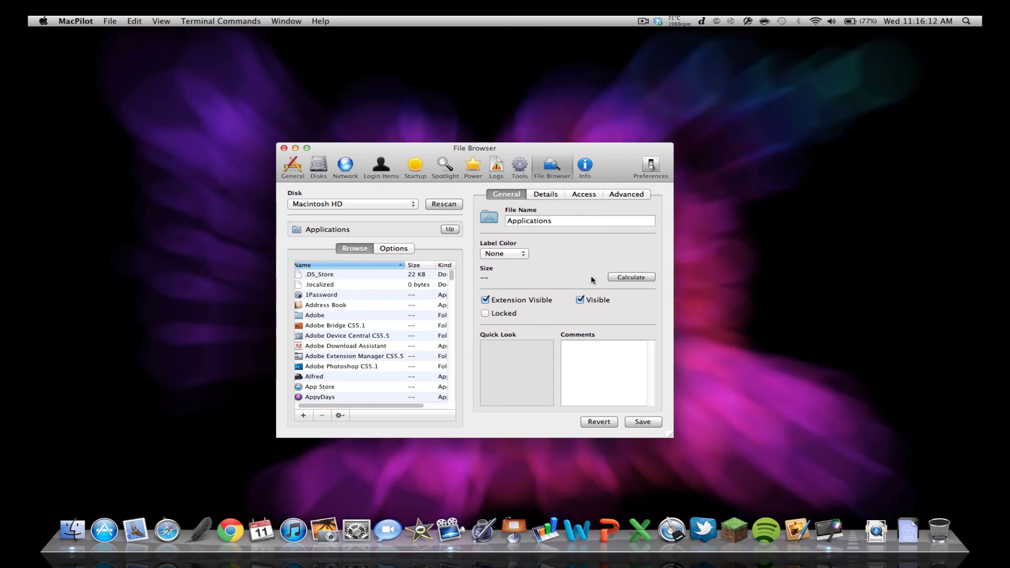
Review the Applications folder's Details and Access permissions, then switch to the Info pane.
{"action": "left_click", "coordinate": [546, 195]}
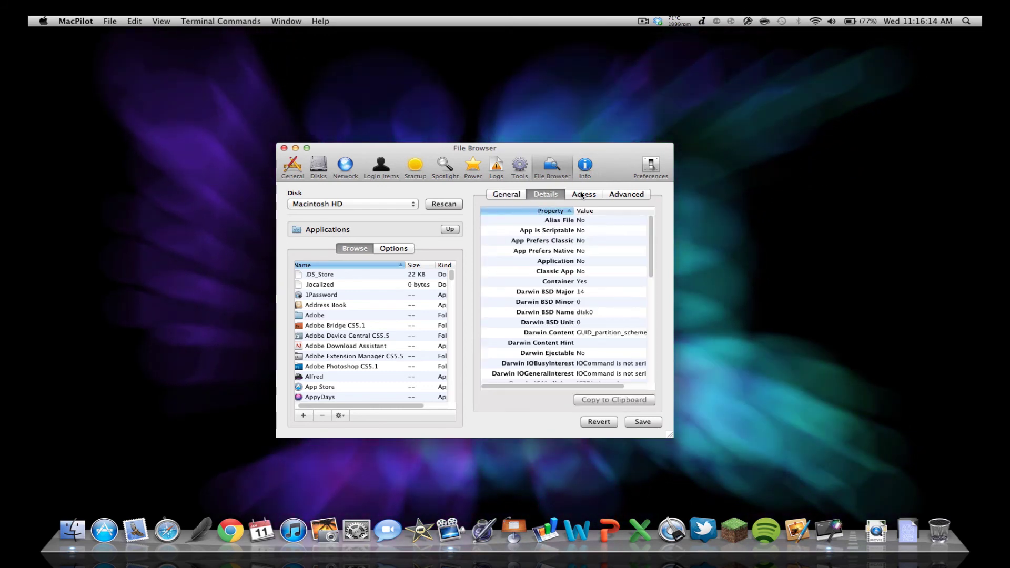
{"action": "left_click", "coordinate": [598, 196]}
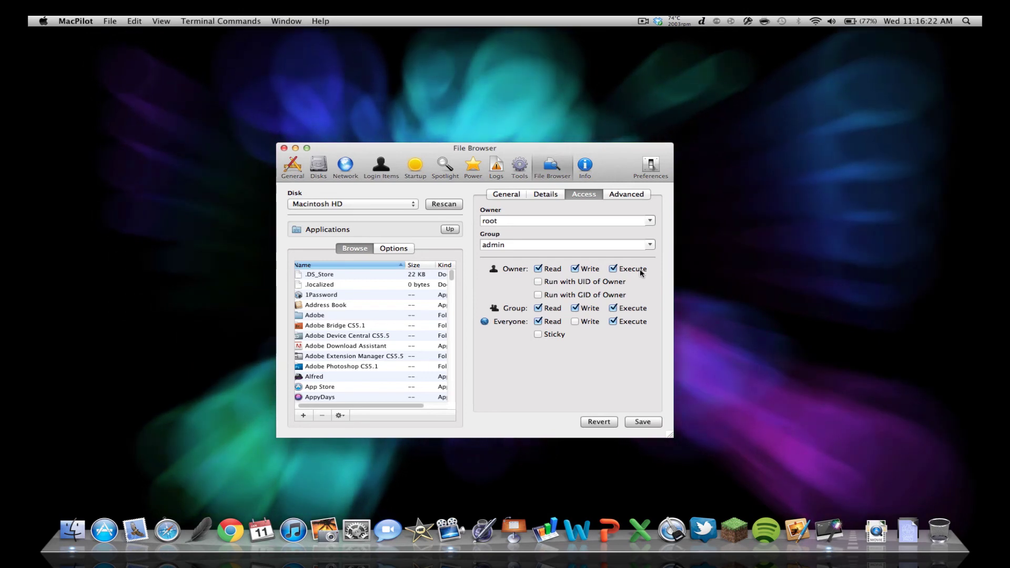
{"action": "left_click", "coordinate": [586, 166]}
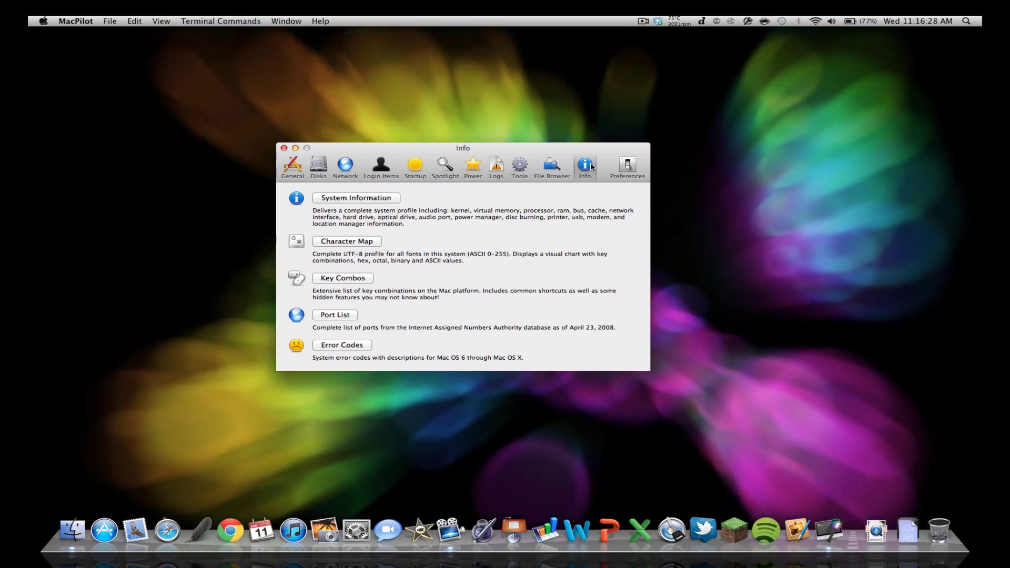
{"action": "left_click", "coordinate": [626, 166]}
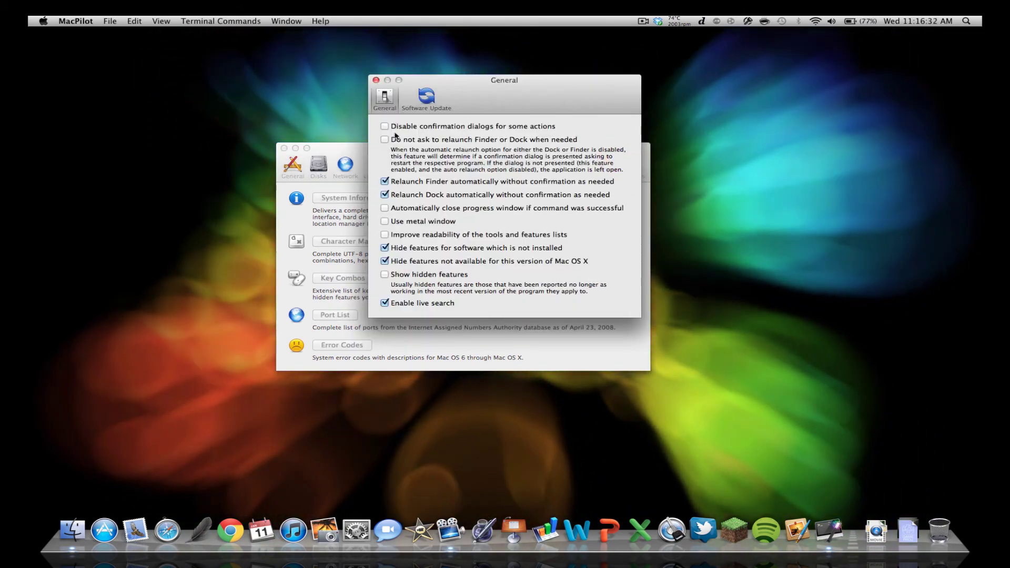
{"action": "left_click_drag", "start_coordinate": [473, 100], "coordinate": [439, 165]}
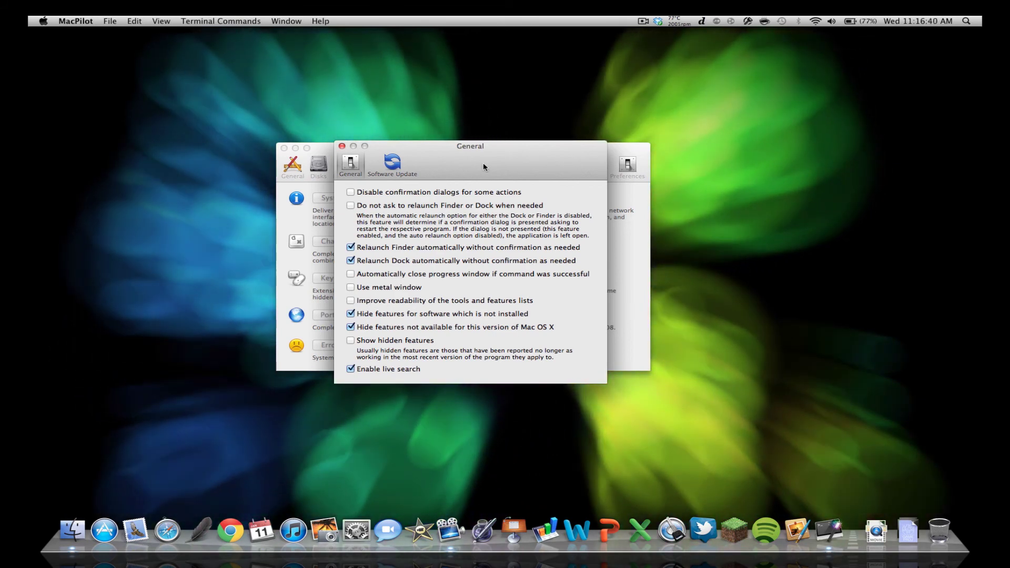
{"action": "left_click", "coordinate": [343, 146]}
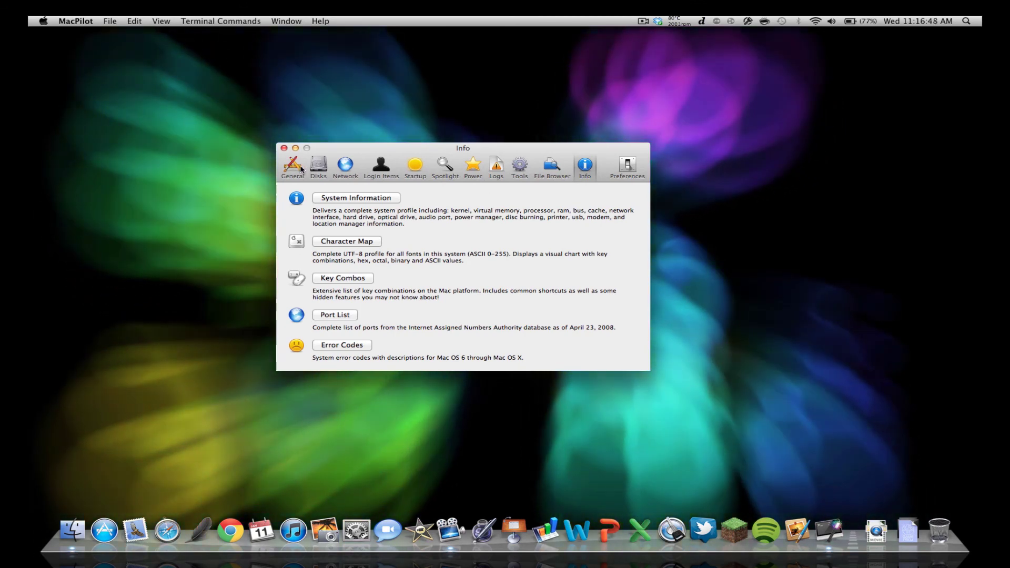
Launch the Character Map, scroll its font list, close it, and return to General tweaks.
{"action": "left_click", "coordinate": [355, 241]}
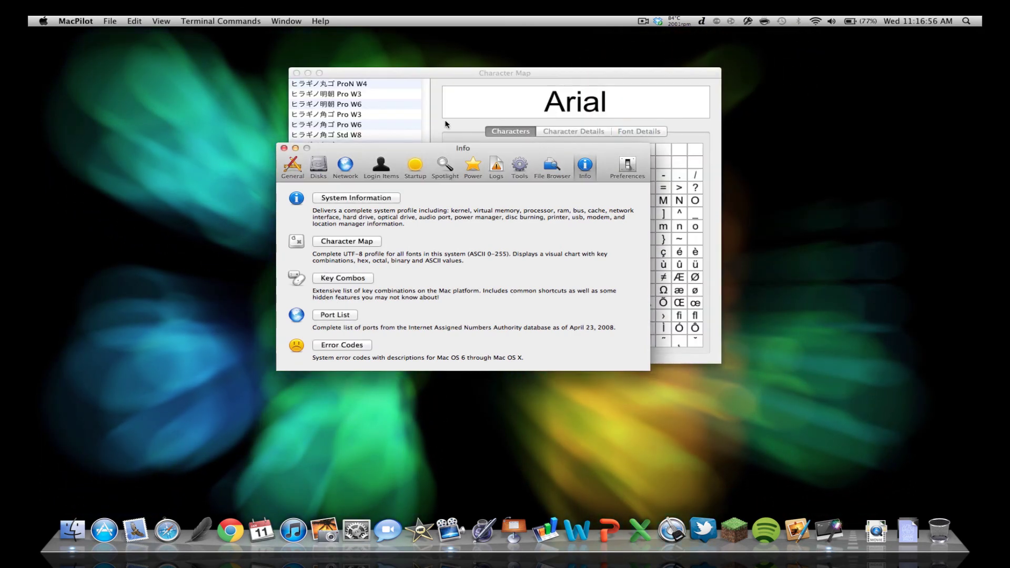
{"action": "left_click", "coordinate": [486, 74]}
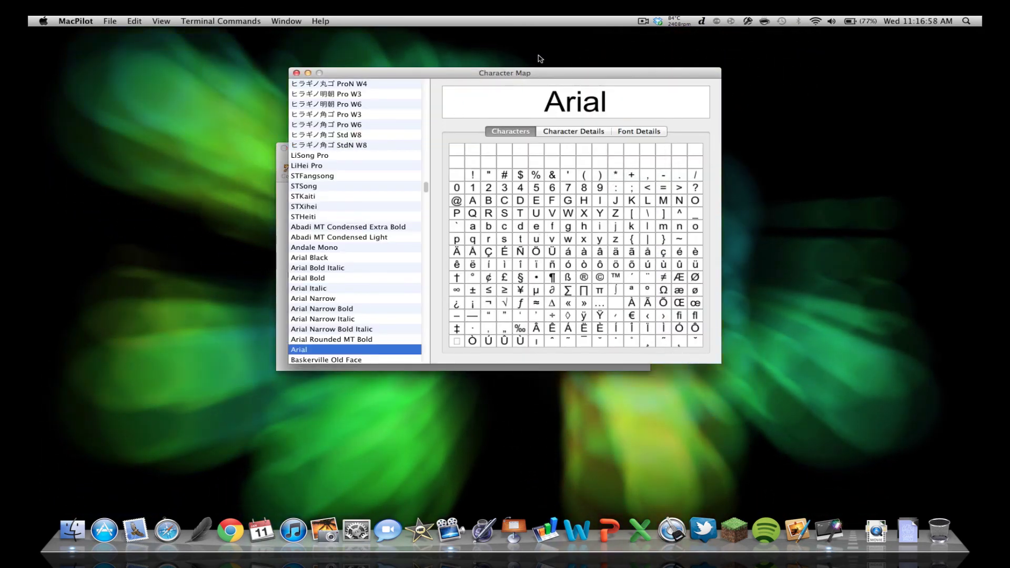
{"action": "scroll", "coordinate": [356, 258], "scroll_direction": "down", "scroll_amount": 20}
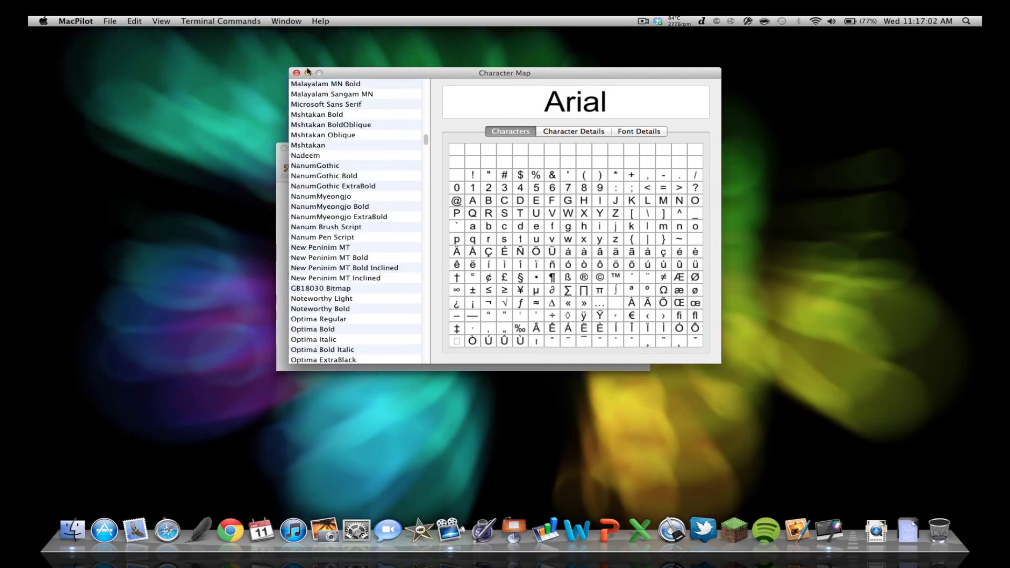
{"action": "left_click", "coordinate": [296, 72]}
{"action": "left_click", "coordinate": [303, 175]}
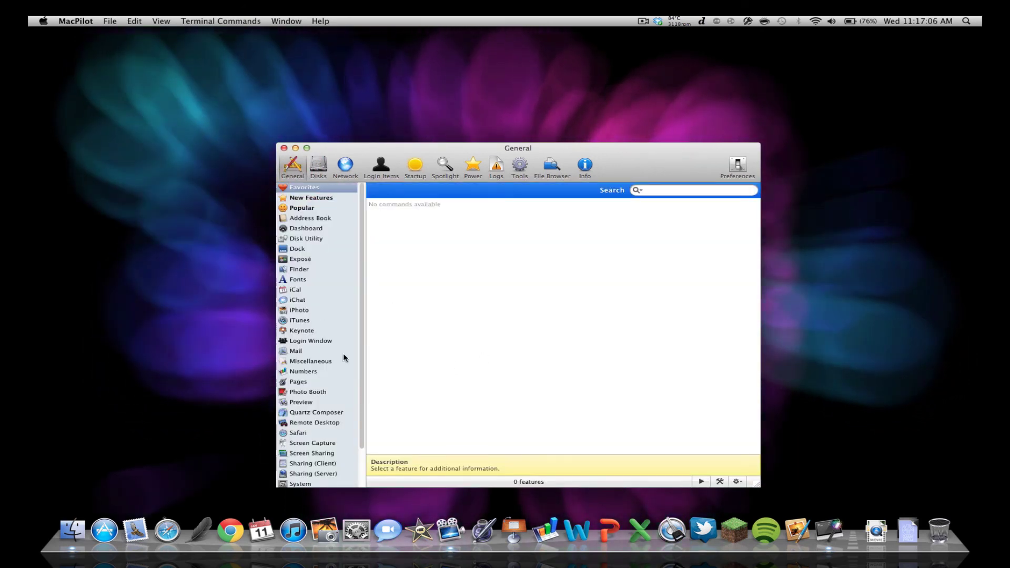
{"action": "scroll", "coordinate": [343, 357], "scroll_direction": "down", "scroll_amount": 3}
{"action": "left_click", "coordinate": [320, 350]}
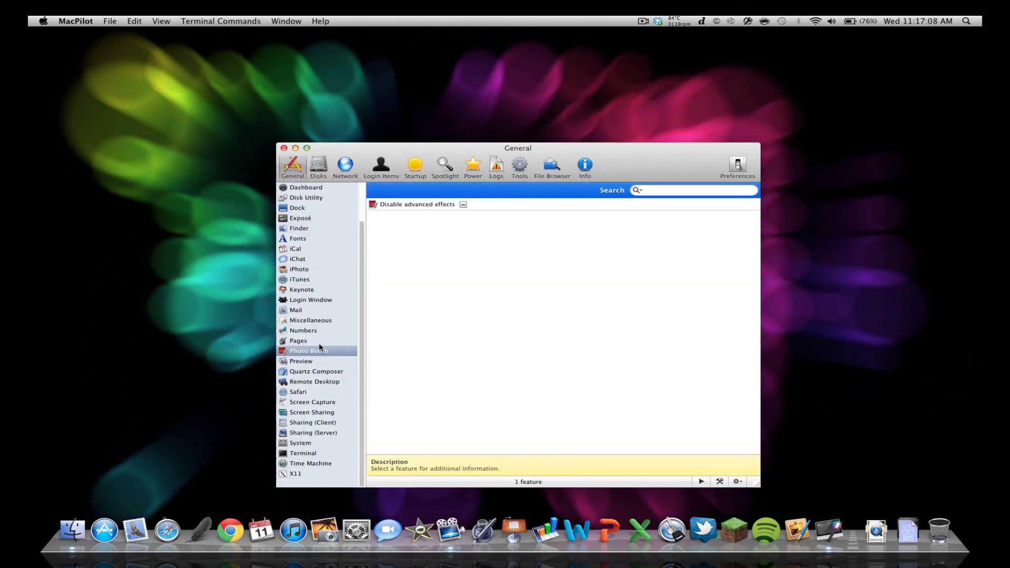
{"action": "left_click", "coordinate": [320, 342]}
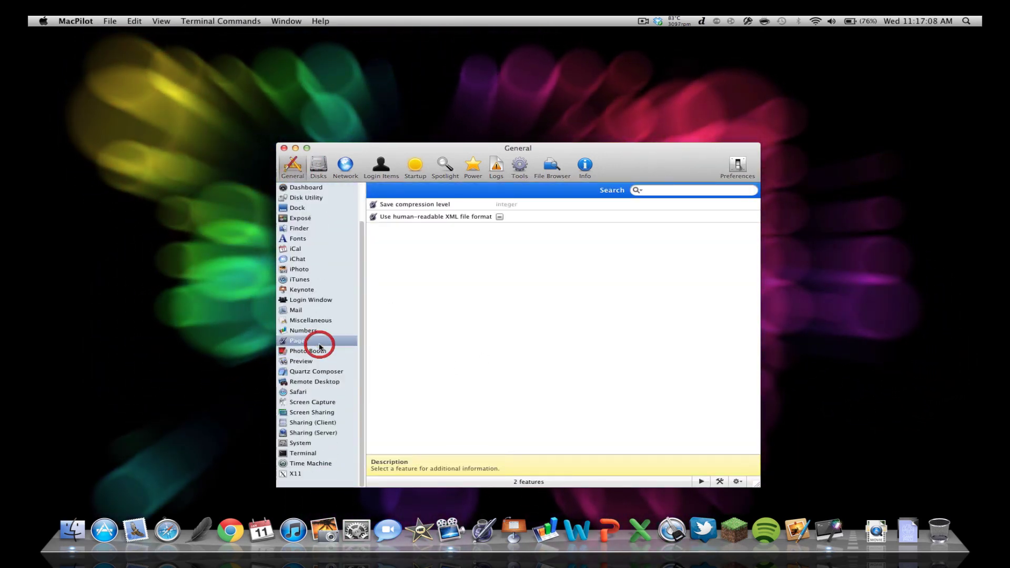
{"action": "left_click", "coordinate": [320, 279]}
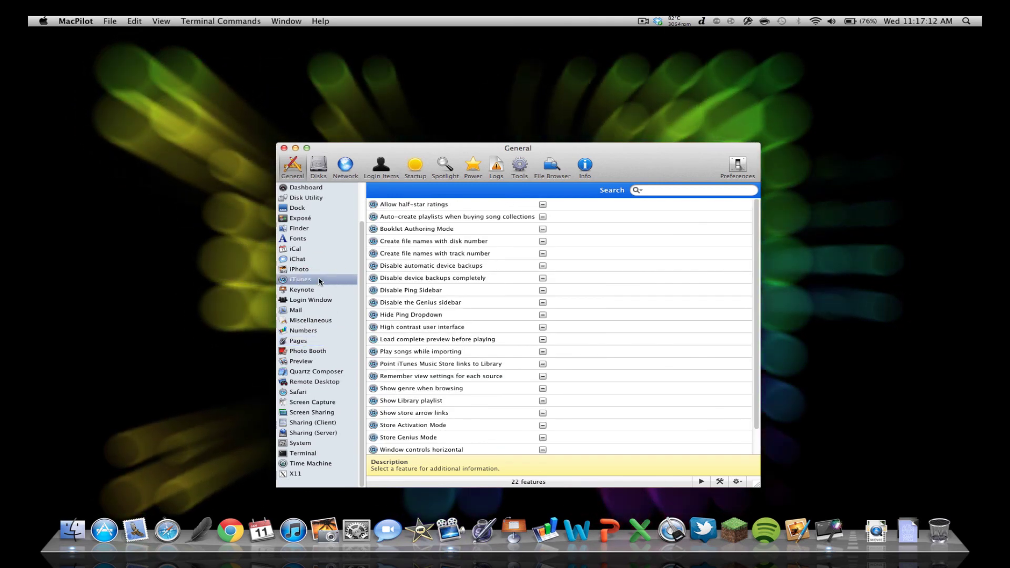
{"action": "scroll", "coordinate": [419, 274], "scroll_direction": "down", "scroll_amount": 2}
{"action": "scroll", "coordinate": [432, 269], "scroll_direction": "up", "scroll_amount": 2}
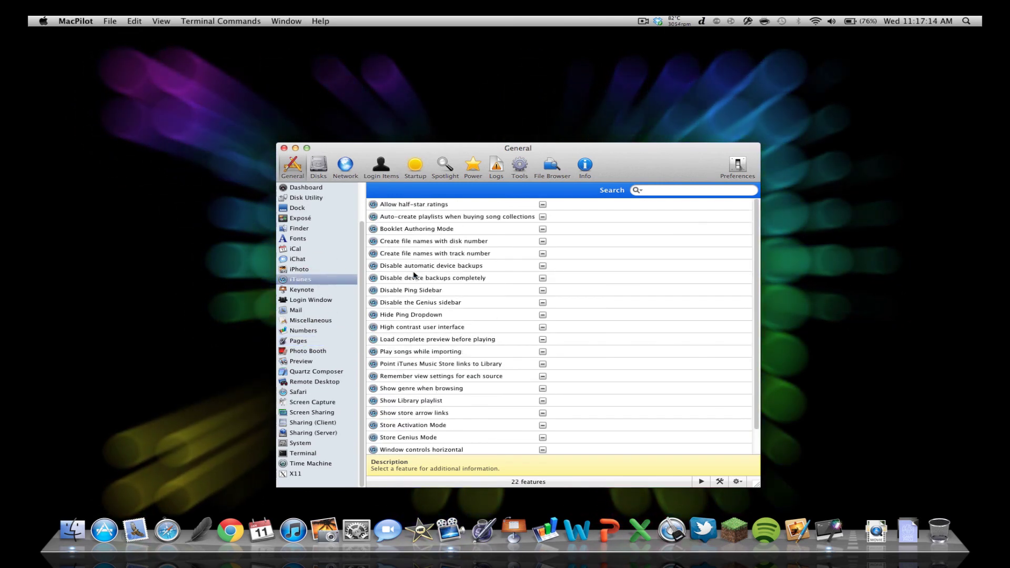
{"action": "left_click", "coordinate": [305, 271]}
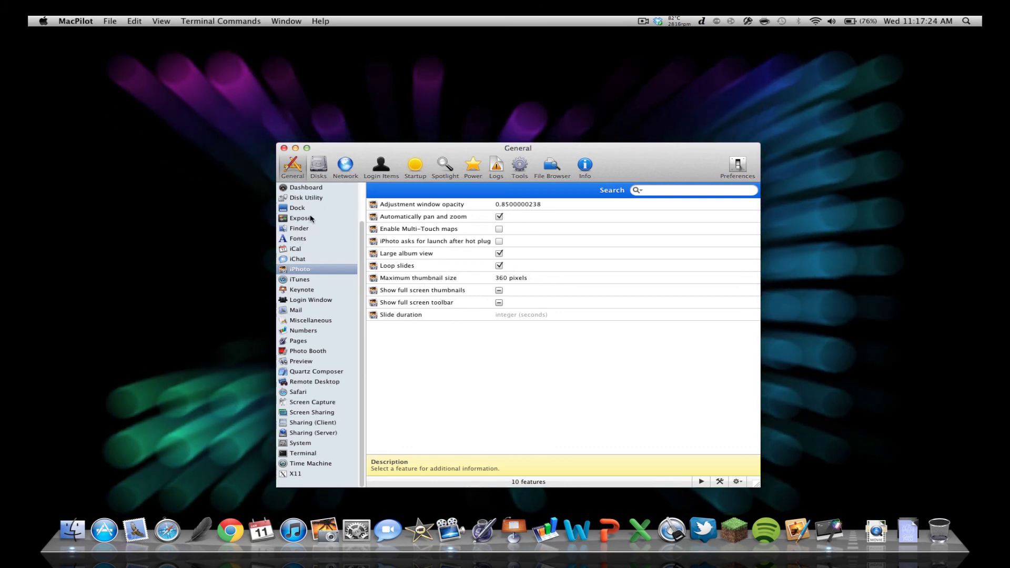
Show the Favorites tweaks category and drag the MacPilot window higher on screen.
{"action": "scroll", "coordinate": [296, 191], "scroll_direction": "up", "scroll_amount": 3}
{"action": "left_click", "coordinate": [295, 189]}
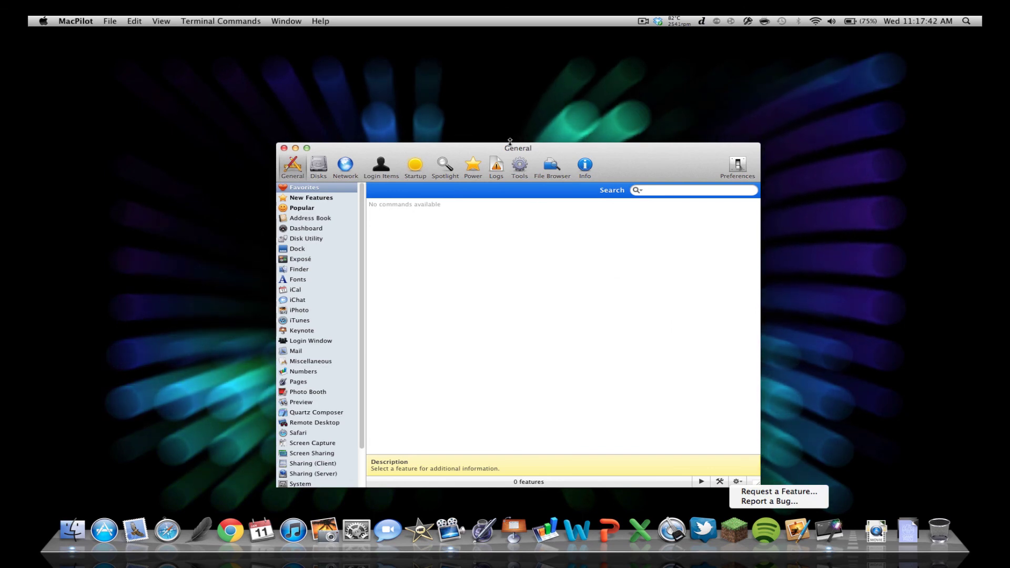
{"action": "left_click_drag", "start_coordinate": [510, 151], "coordinate": [508, 80]}
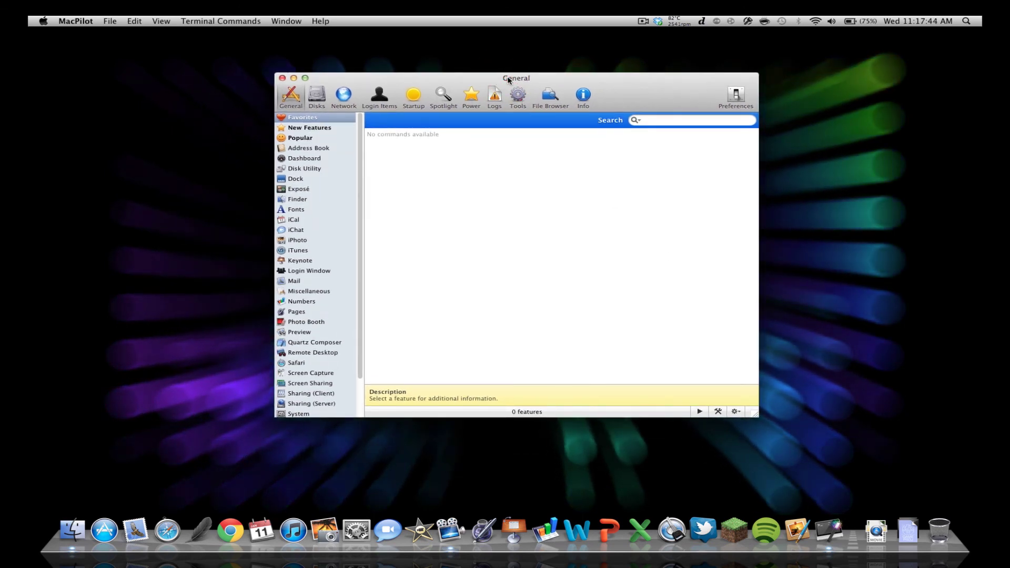